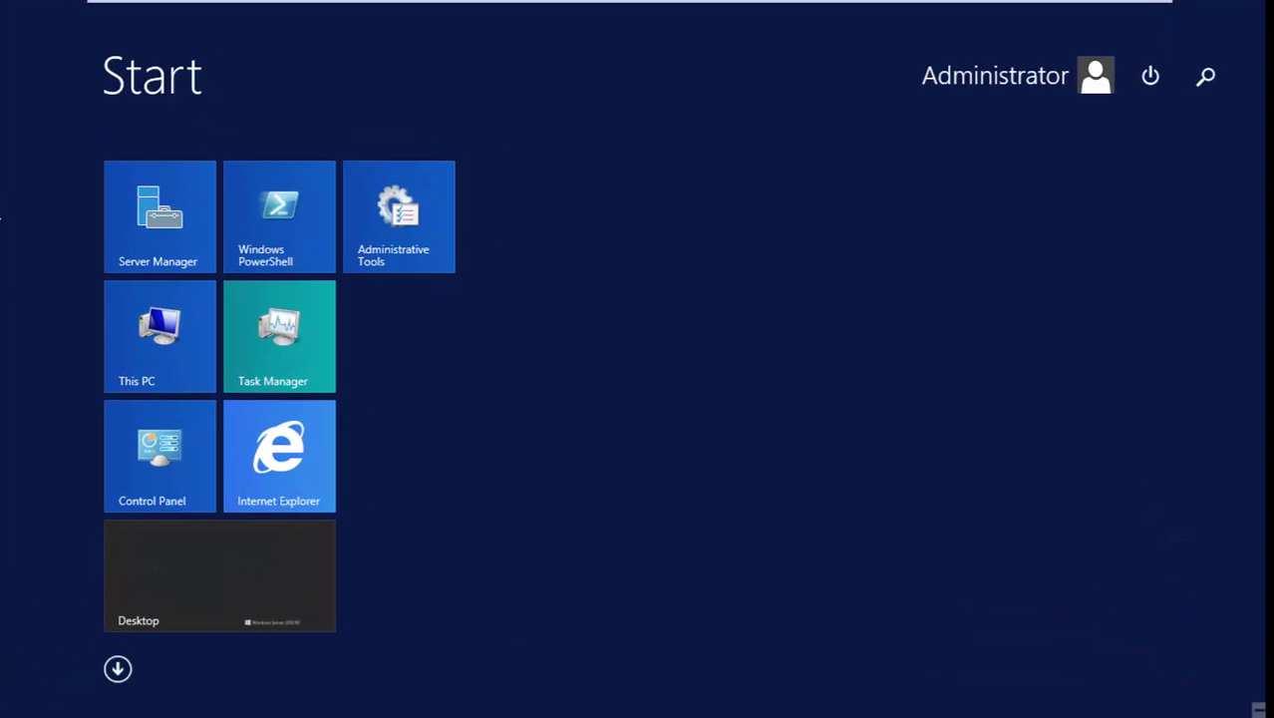
# Go to the desktop and open Local Disk (C:) in File Explorer to locate the disk2vhd application.
pyautogui.click(217, 576)
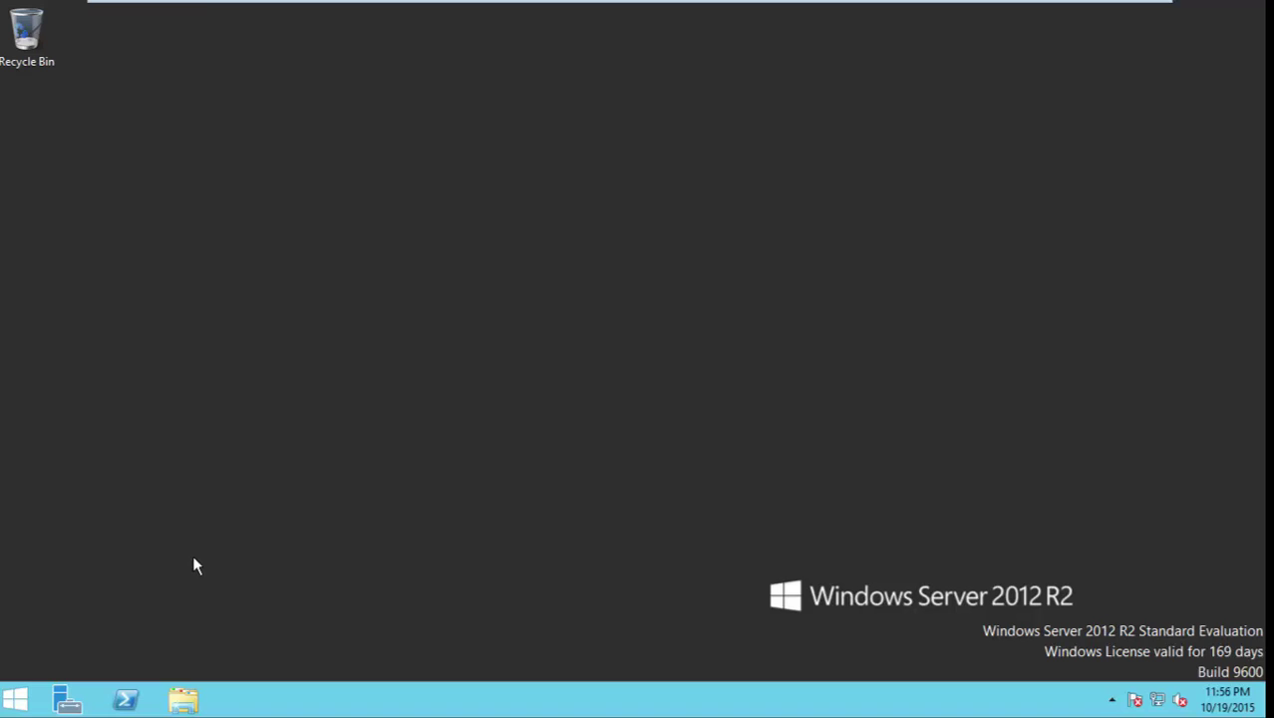
pyautogui.click(183, 700)
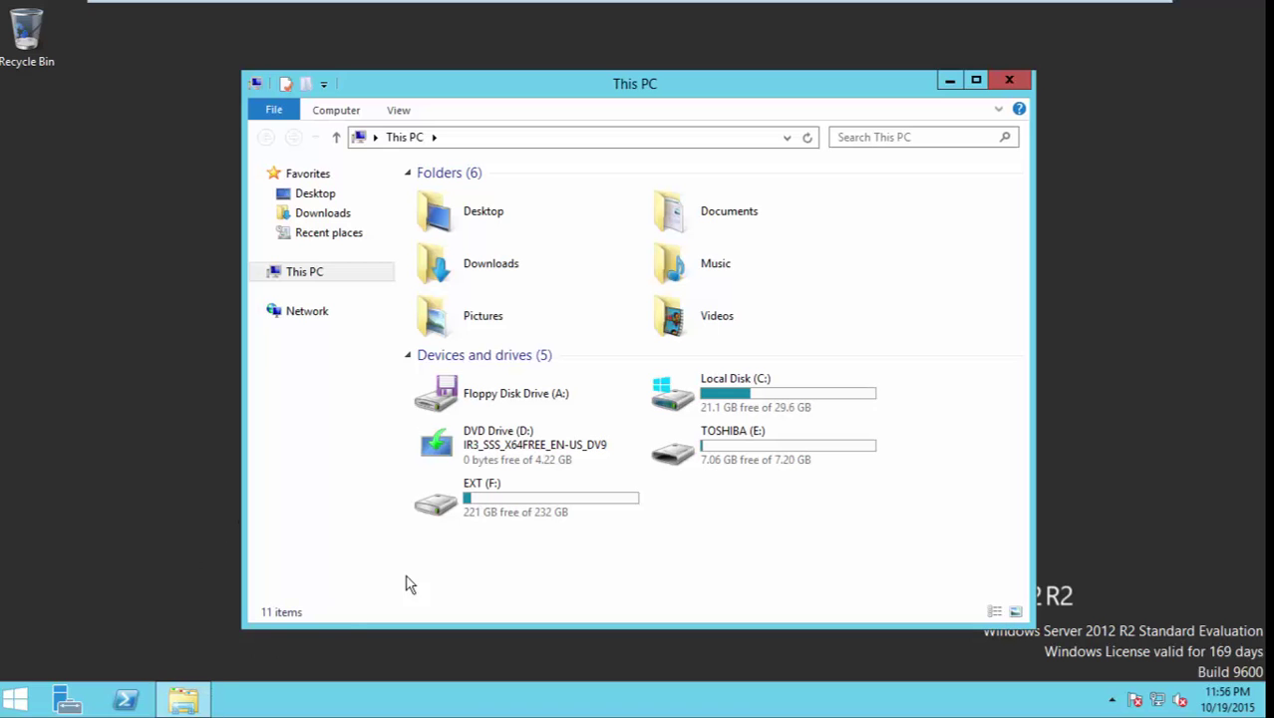
pyautogui.doubleClick(723, 393)
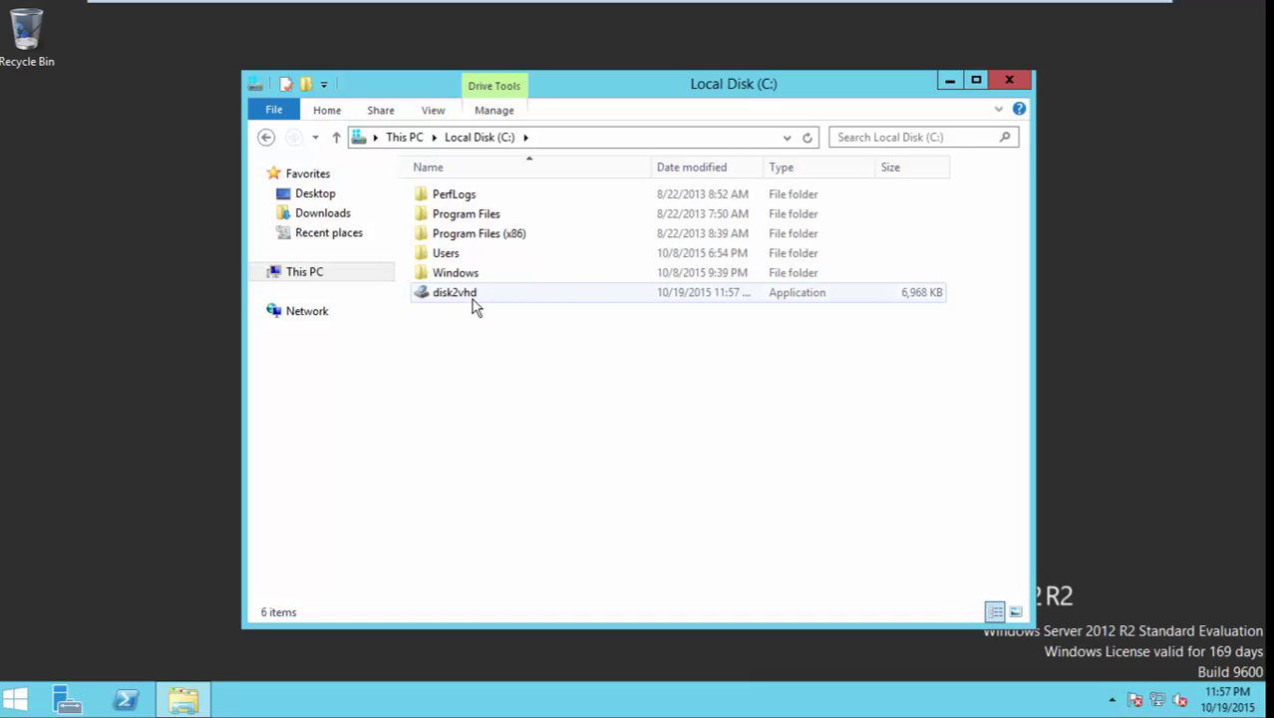
# Open the Vhd folder on the EXT (F:) drive and copy its folder path.
pyautogui.click(321, 274)
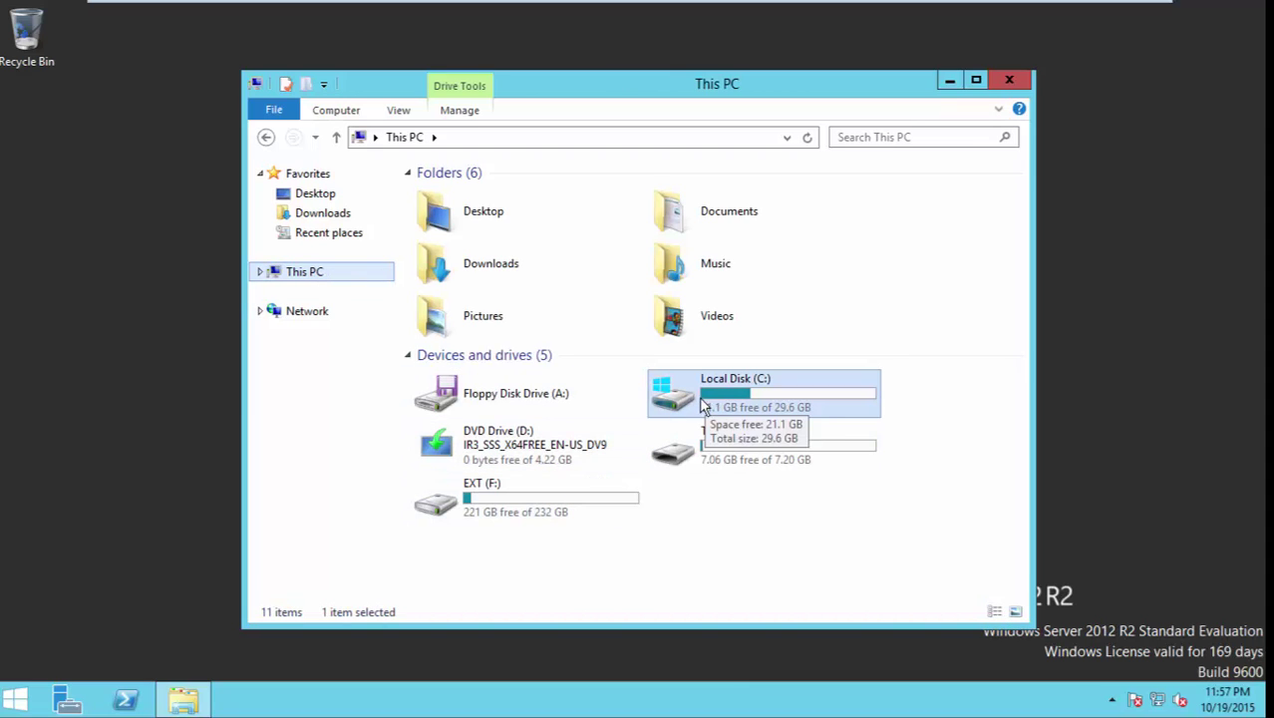
pyautogui.doubleClick(536, 499)
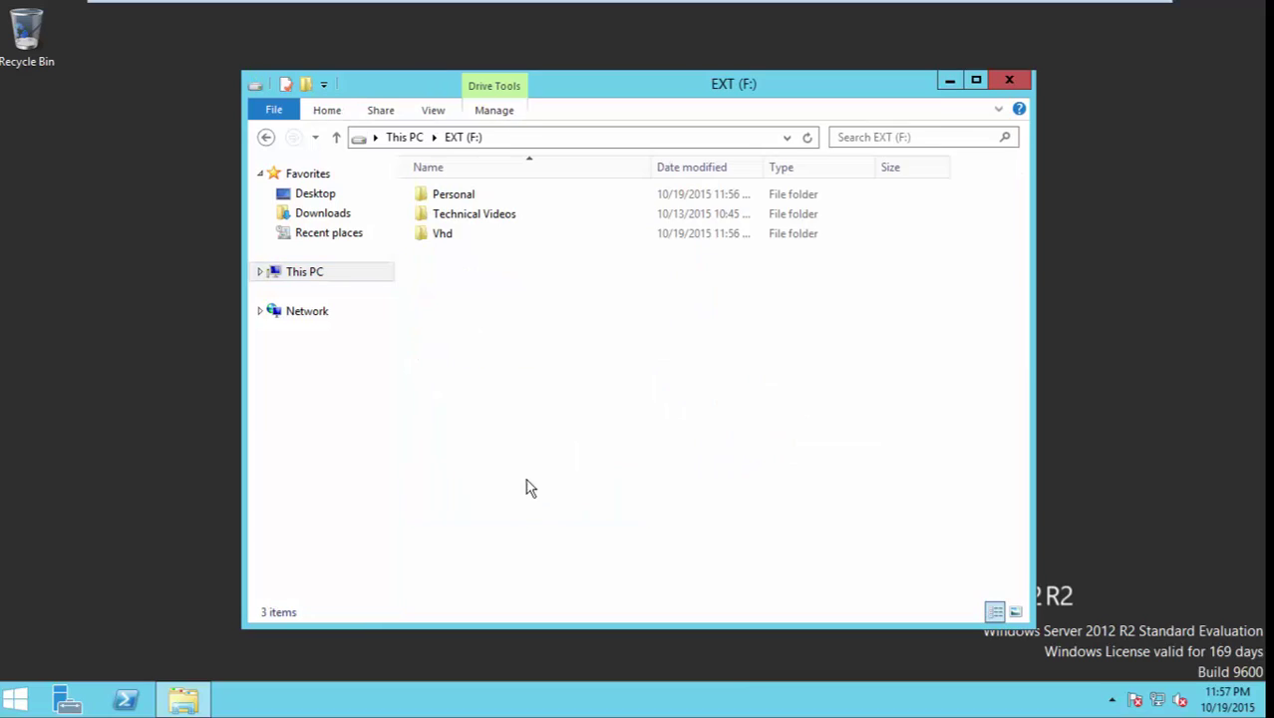
pyautogui.doubleClick(446, 244)
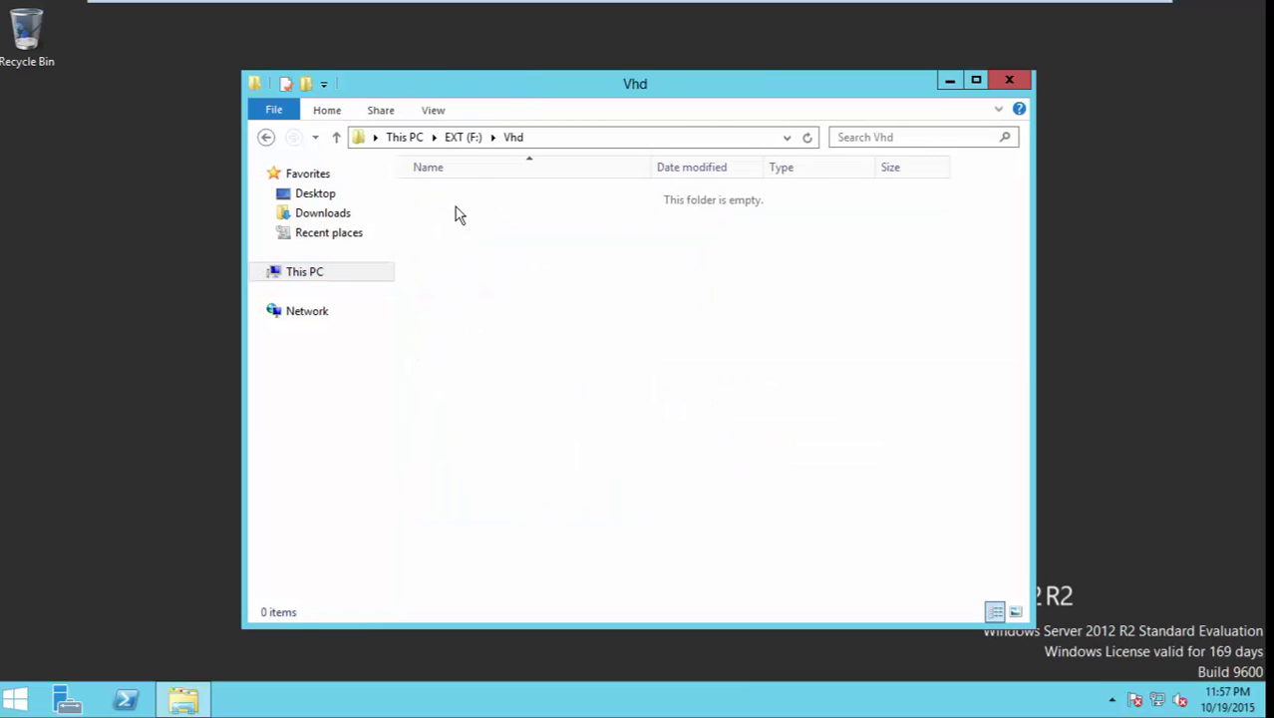
pyautogui.click(507, 136)
pyautogui.rightClick(399, 139)
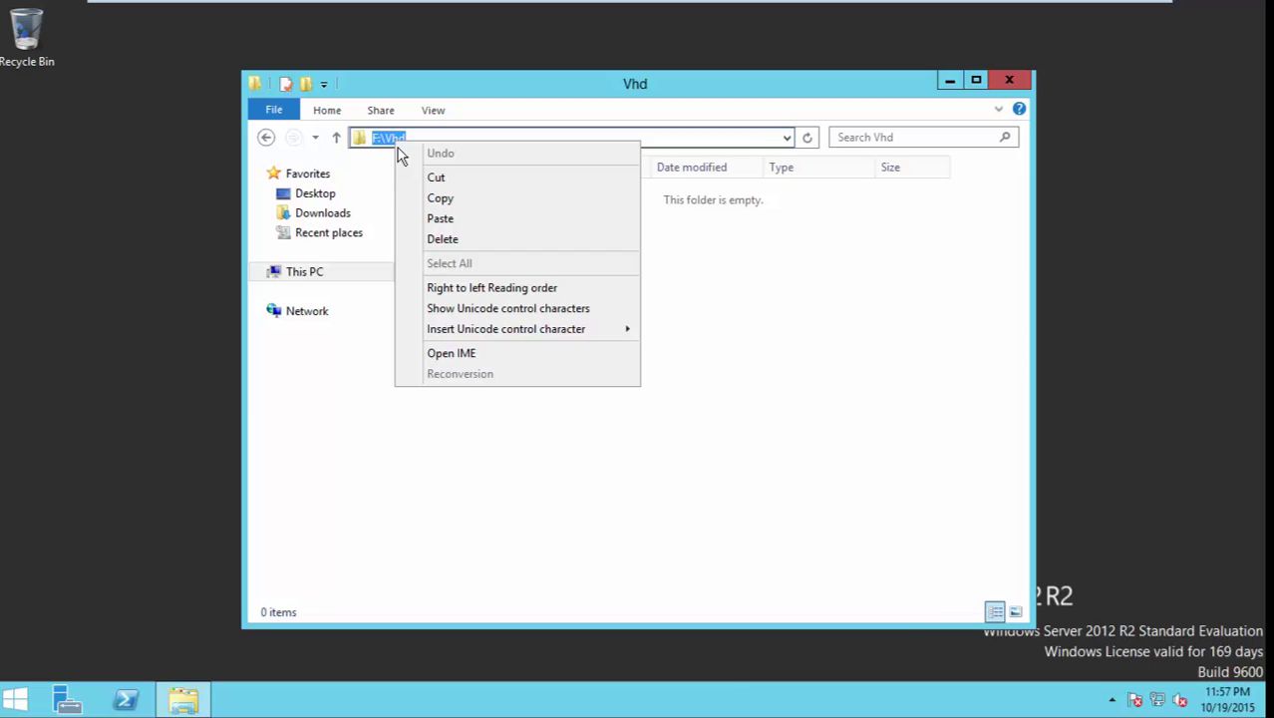
pyautogui.click(424, 197)
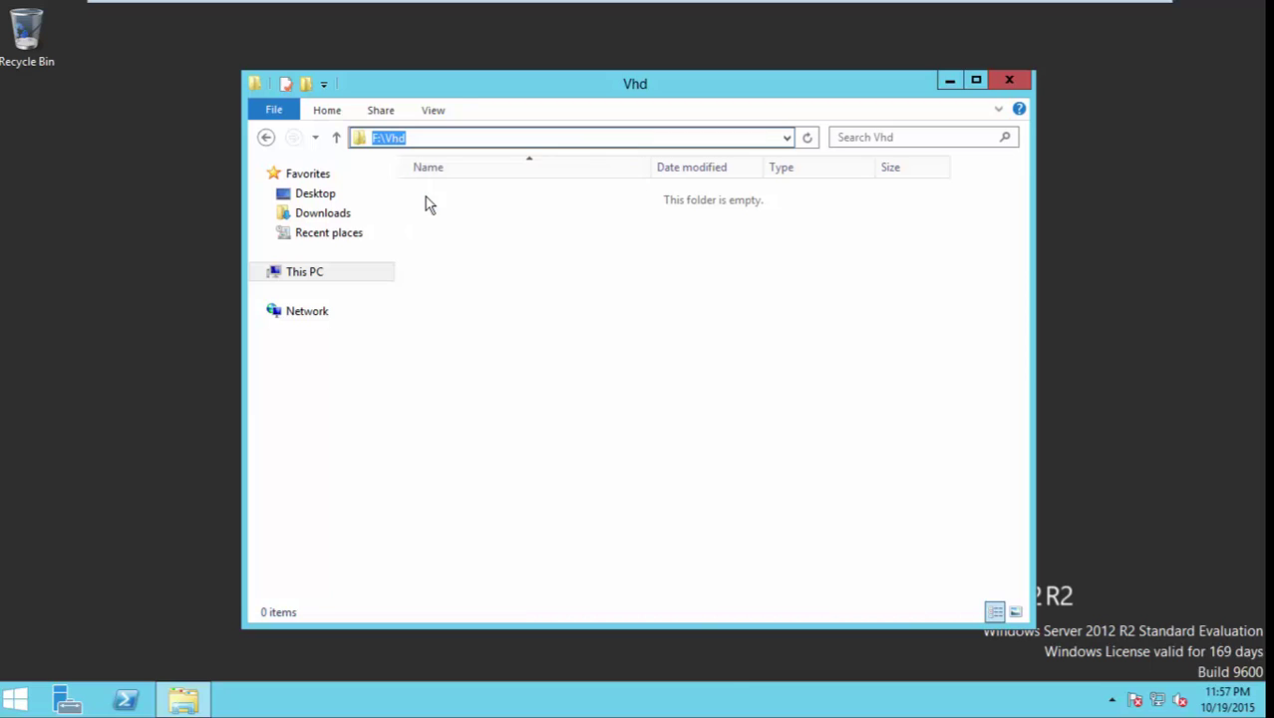
# Run disk2vhd from Local Disk (C:), allowing it through the security warning.
pyautogui.click(321, 274)
pyautogui.doubleClick(704, 391)
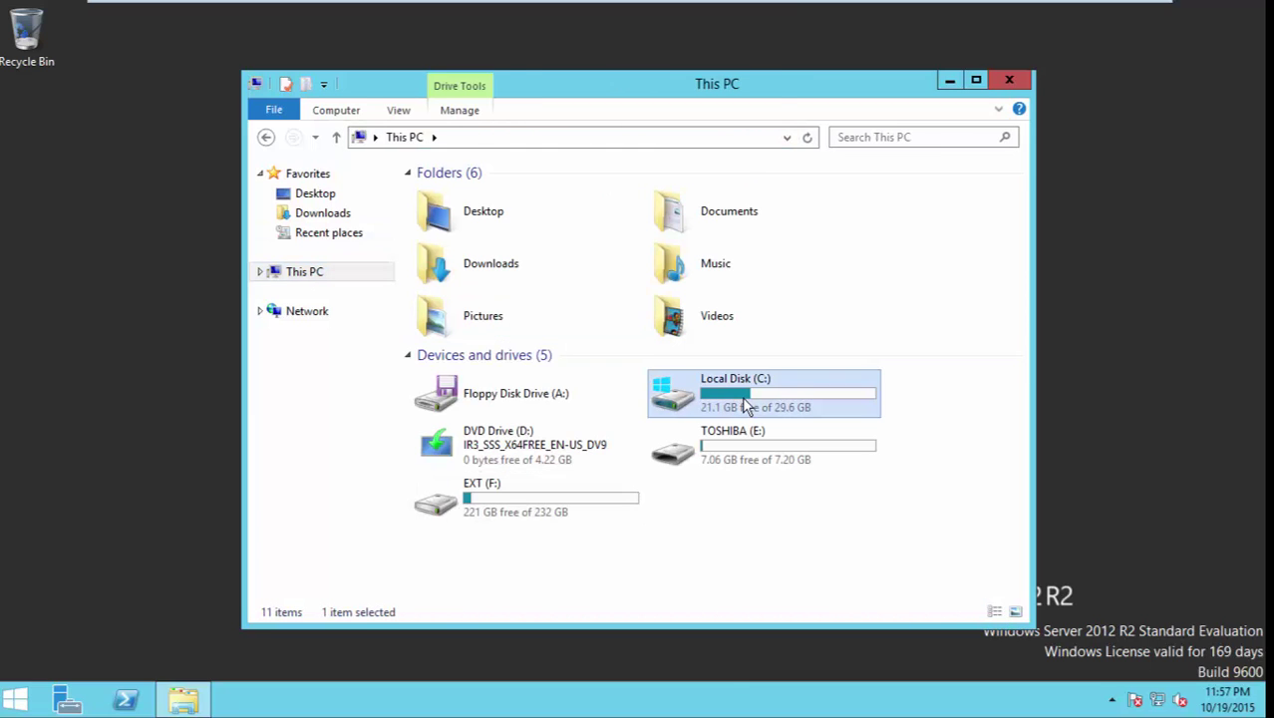
pyautogui.doubleClick(479, 297)
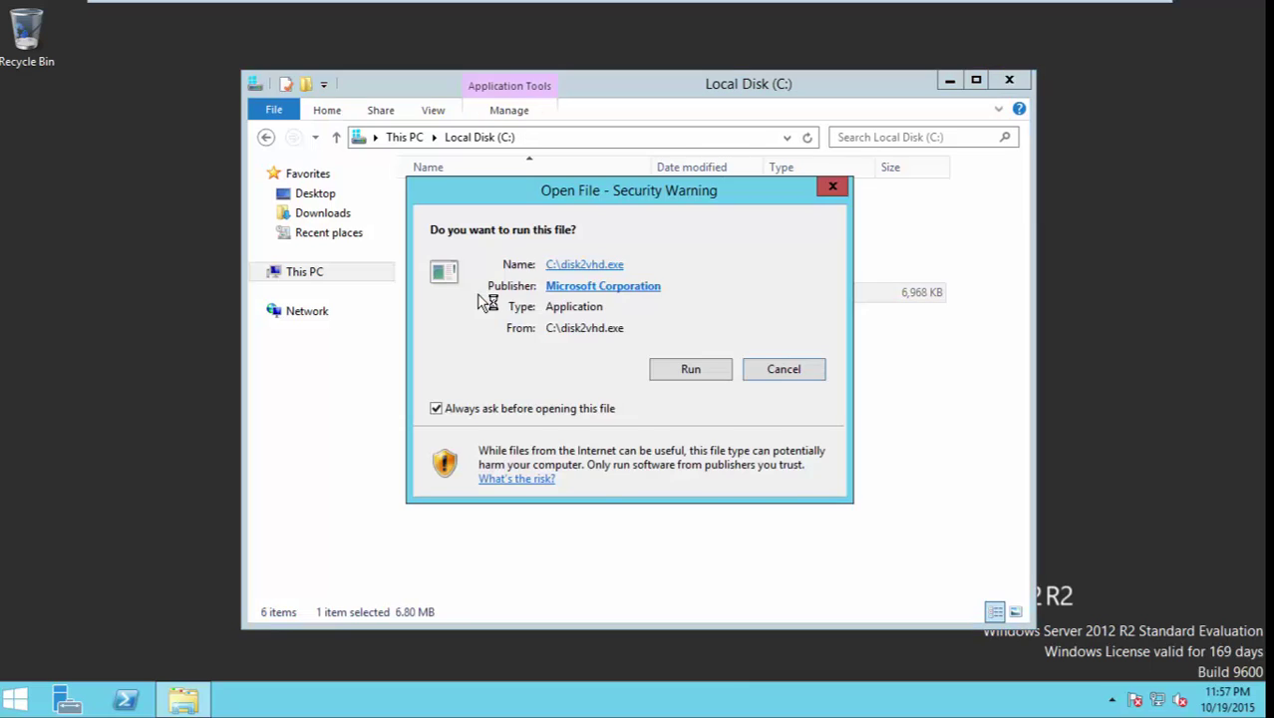
pyautogui.click(663, 377)
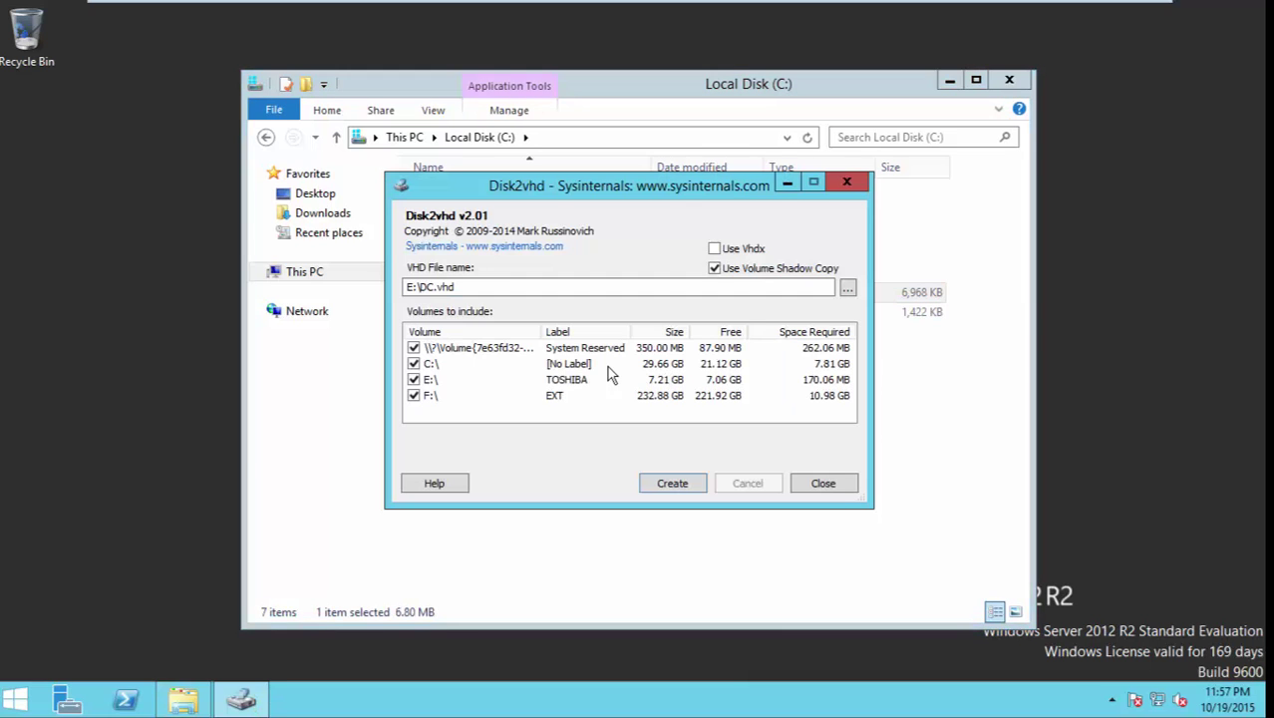
# Export only the System Reserved and C:\ volumes to F:\Vhd\DC.vhd, excluding E:\ and F:\.
pyautogui.click(413, 380)
pyautogui.click(454, 287)
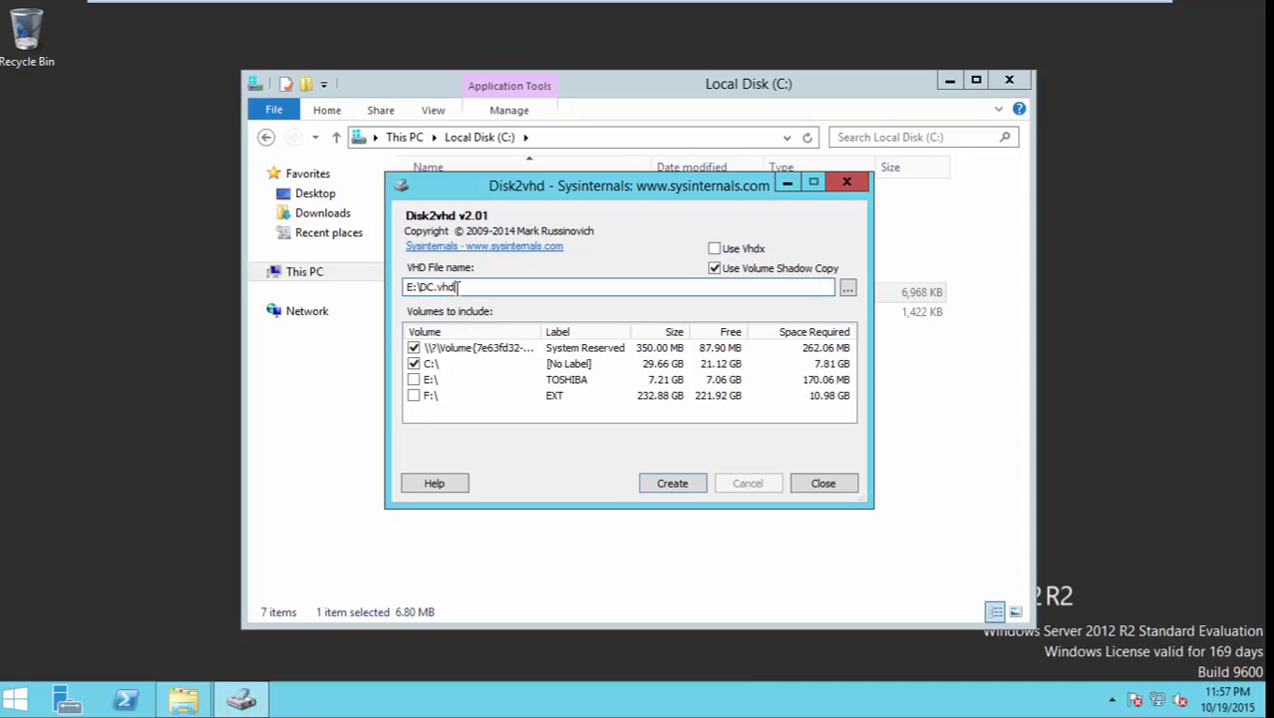
pyautogui.moveTo(455, 287); pyautogui.dragTo(406, 288)
pyautogui.click(416, 287)
pyautogui.moveTo(419, 288); pyautogui.dragTo(406, 289)
pyautogui.rightClick(413, 289)
pyautogui.click(453, 367)
pyautogui.click(673, 485)
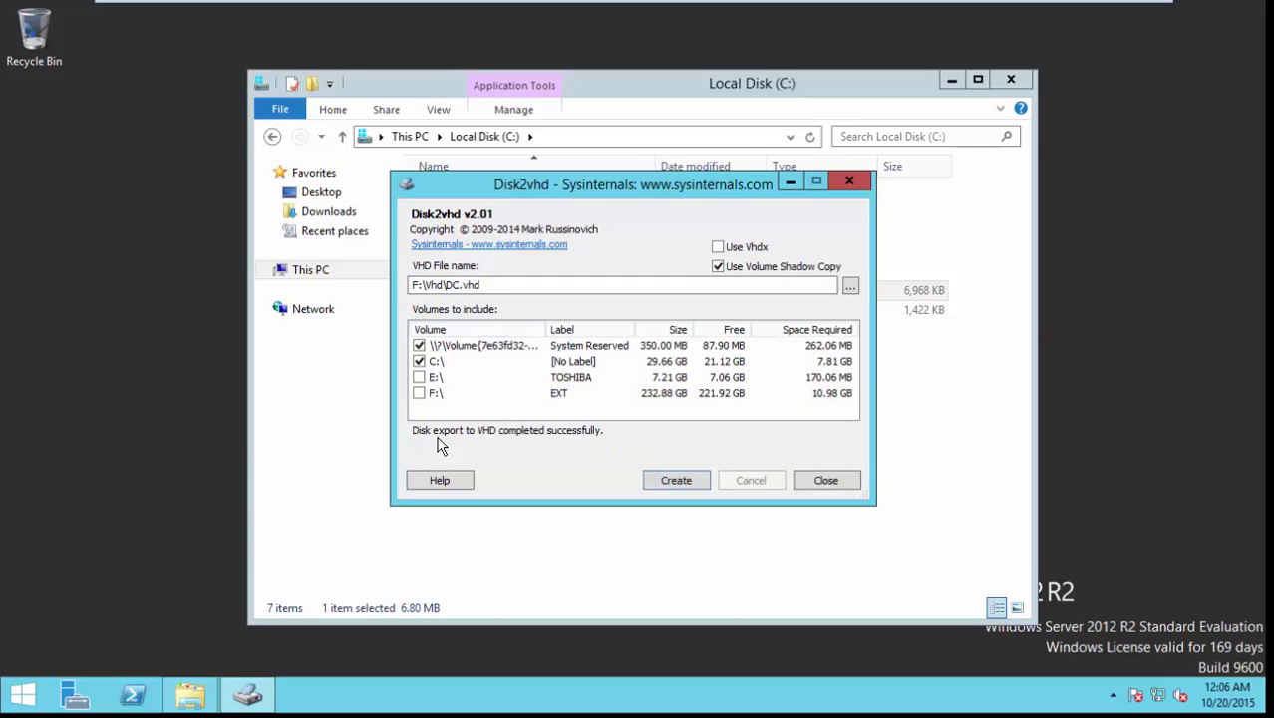
# Find the exported DC file in the Vhd folder on EXT (F:) and check its size in its properties.
pyautogui.click(200, 695)
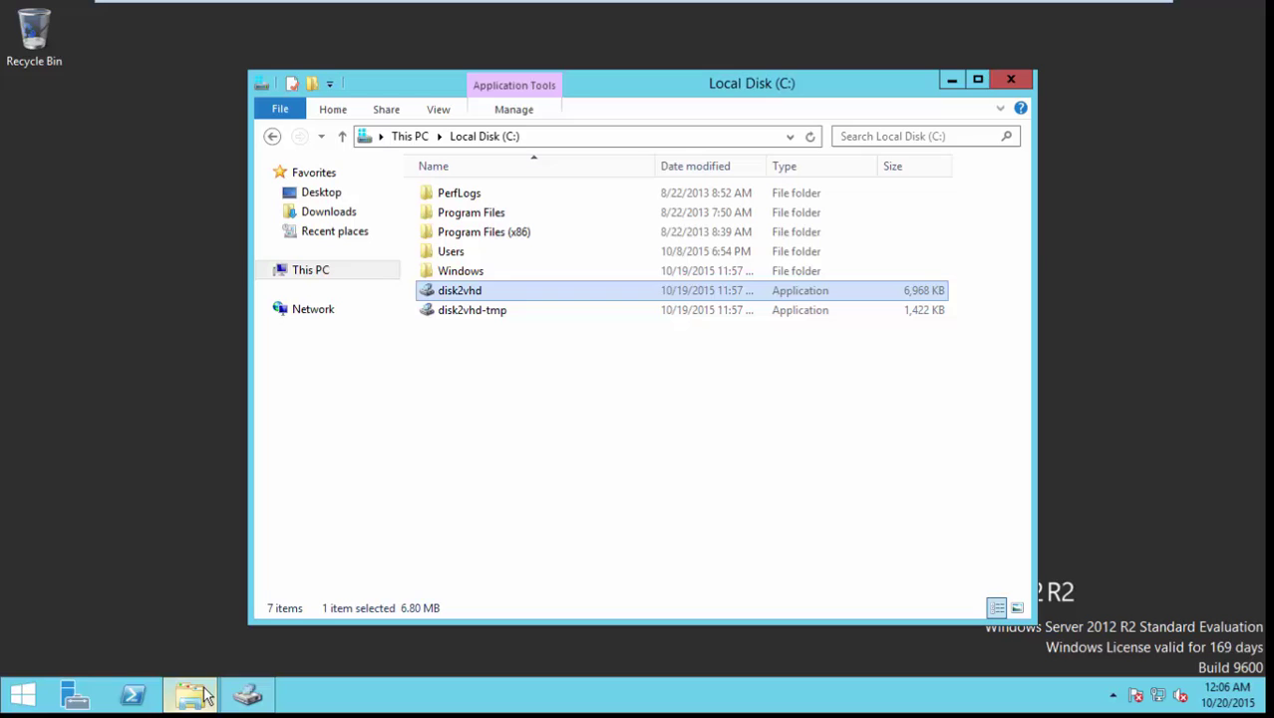
pyautogui.click(310, 271)
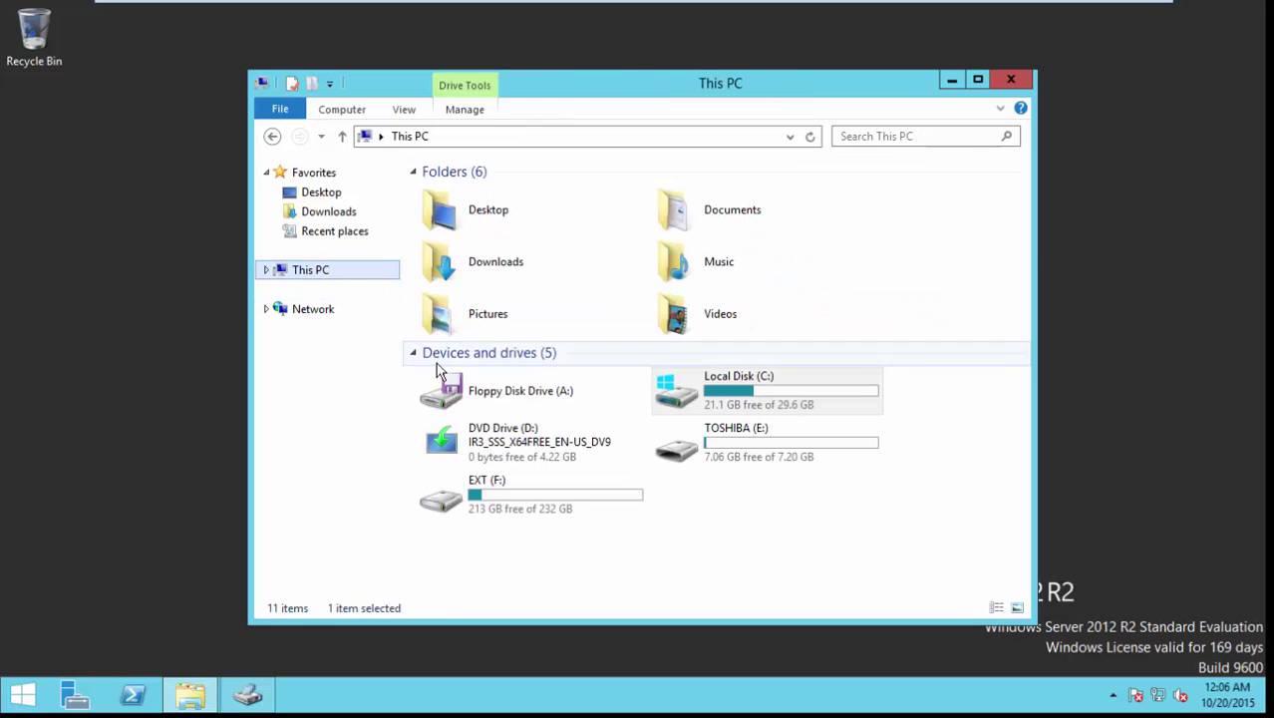
pyautogui.doubleClick(567, 503)
pyautogui.doubleClick(446, 236)
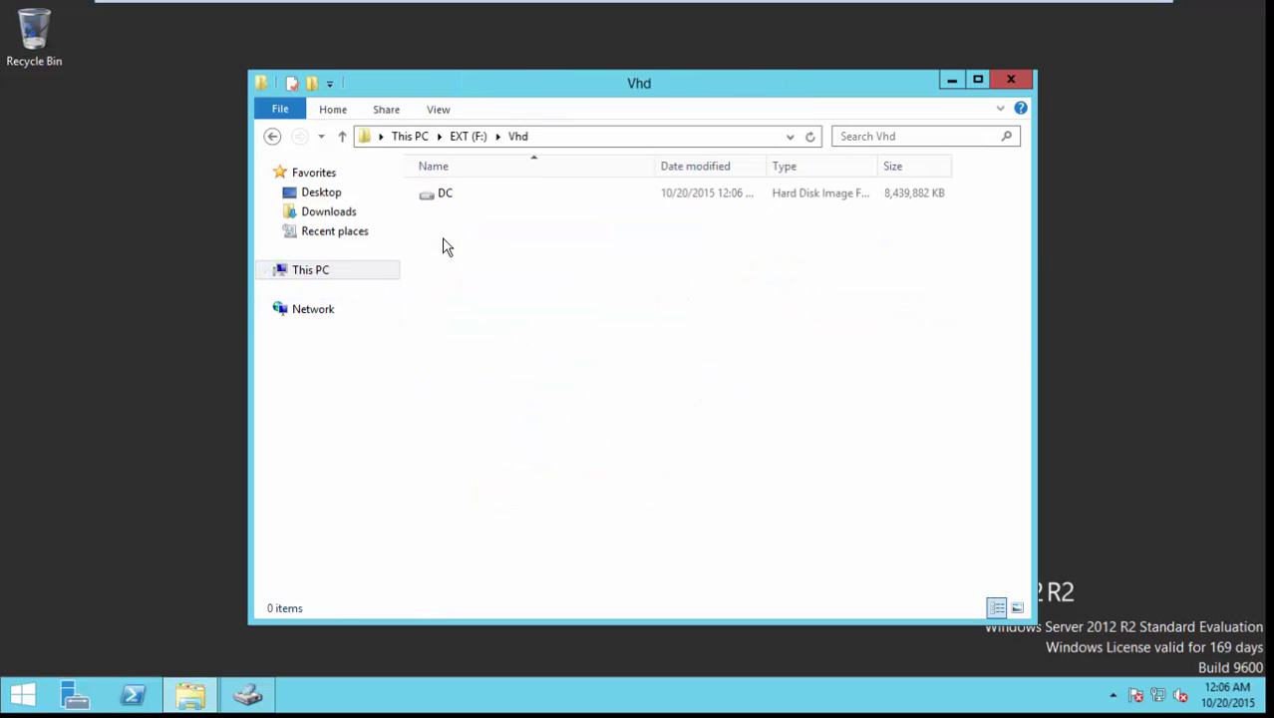
pyautogui.rightClick(445, 198)
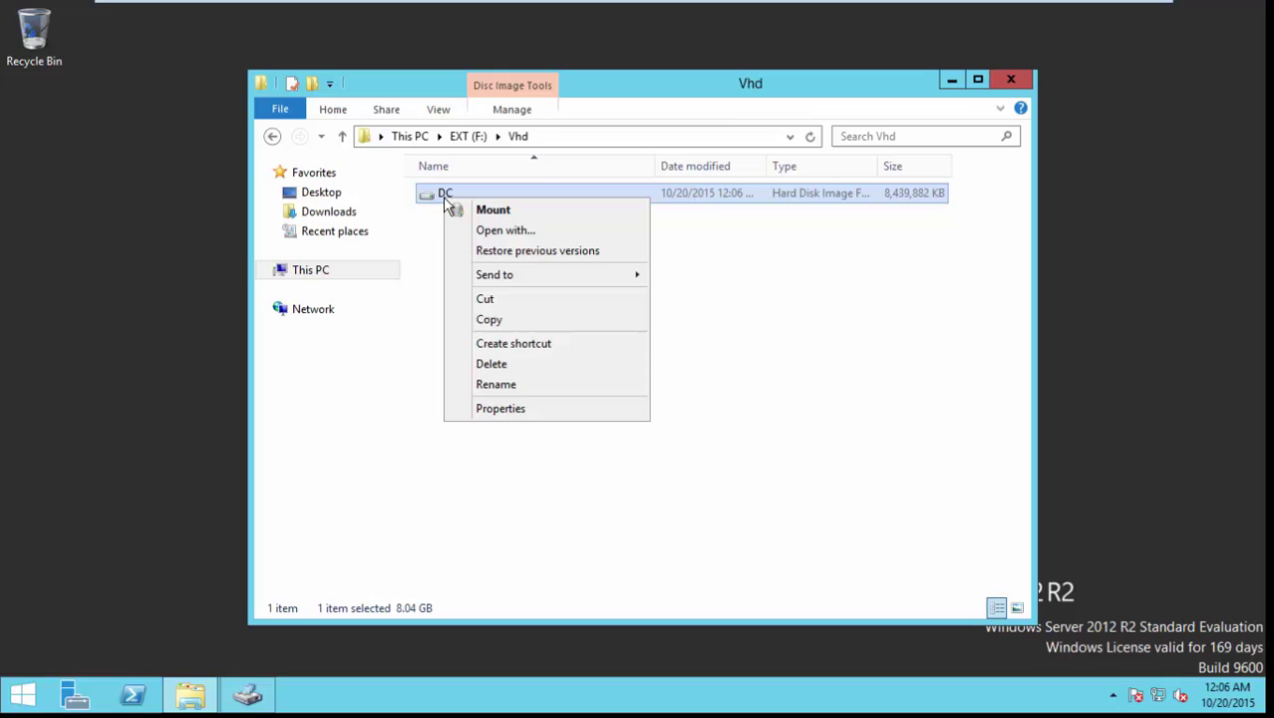
pyautogui.click(498, 408)
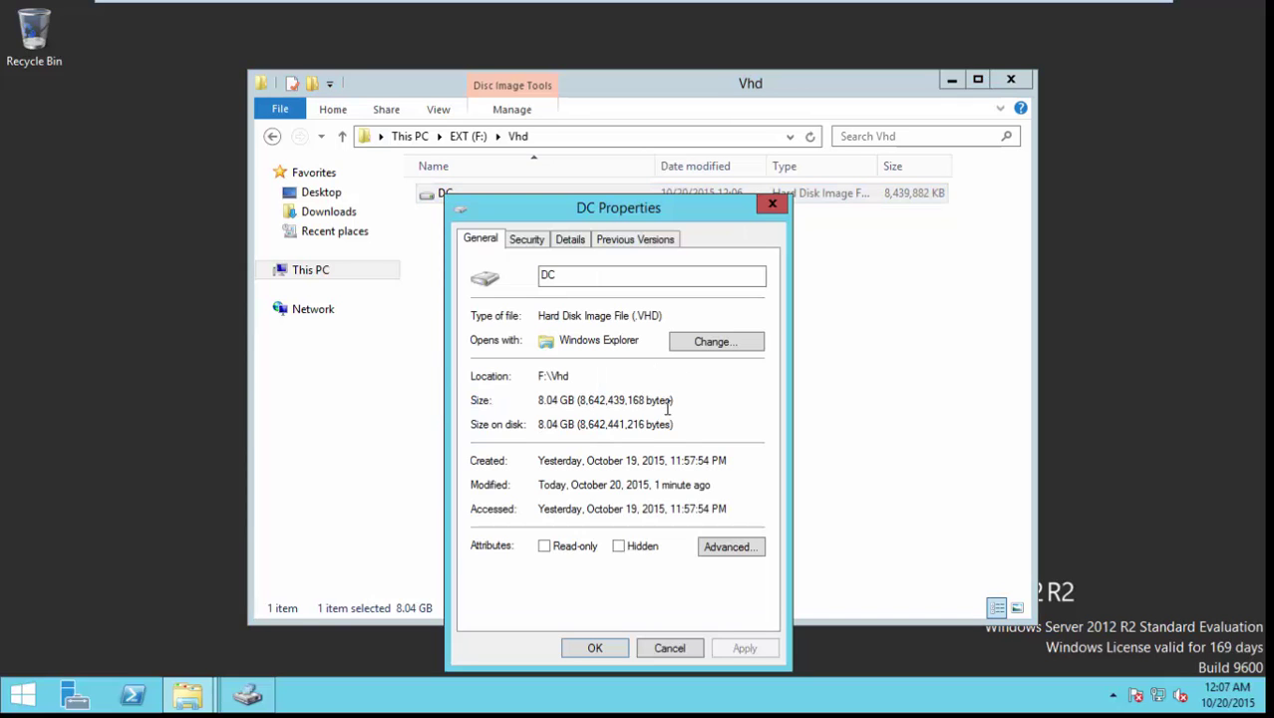
pyautogui.click(773, 208)
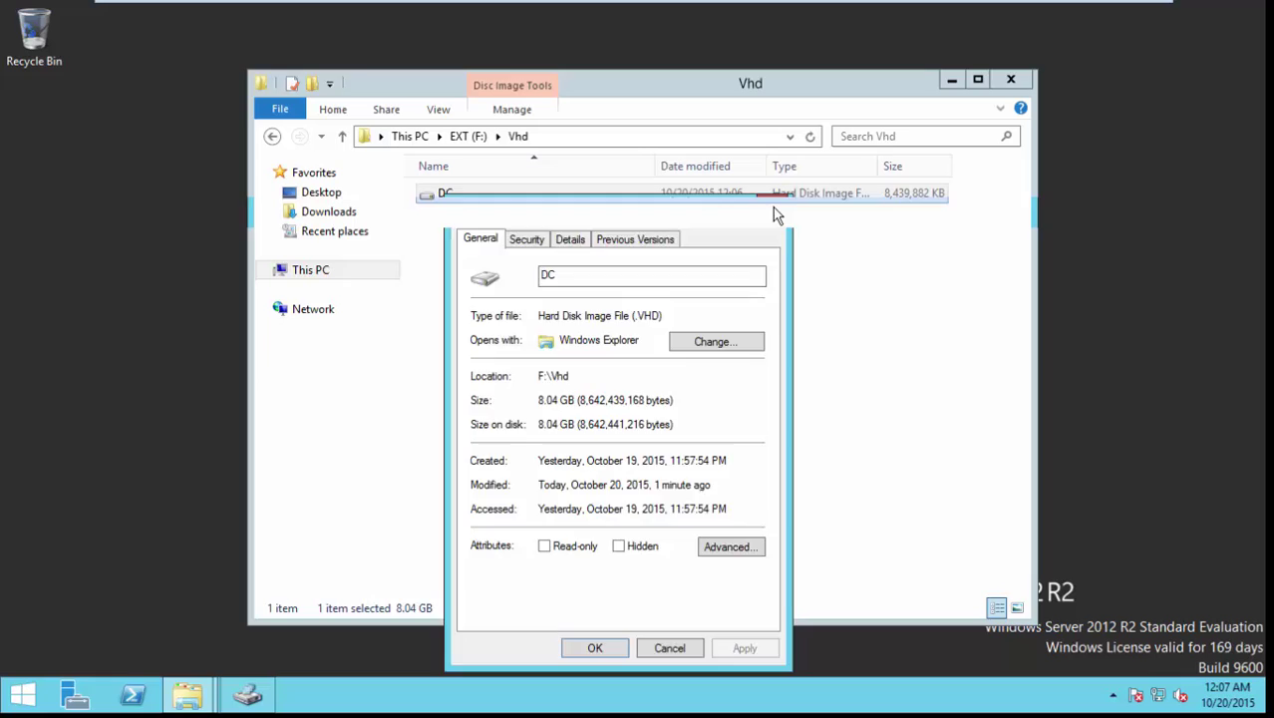
# Switch to the Hyper-V host's Server Manager and open Hyper-V Manager.
pyautogui.press('alt')
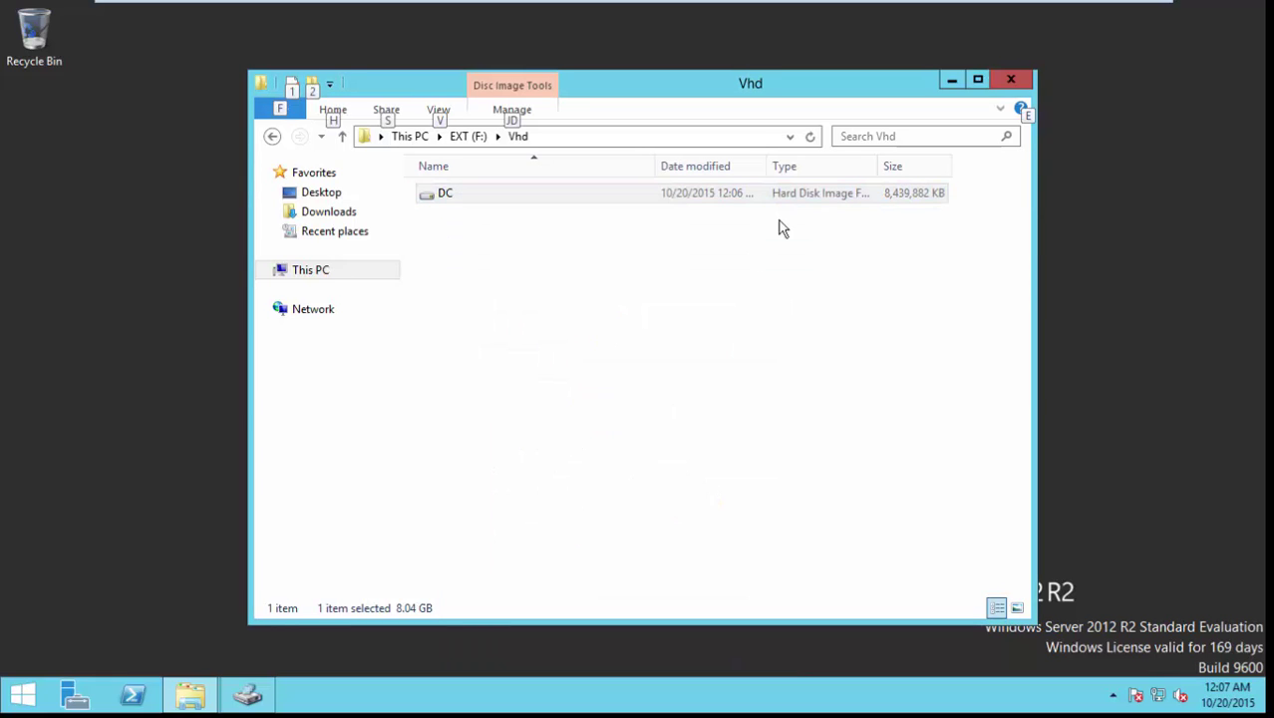
pyautogui.moveTo(995, 5)
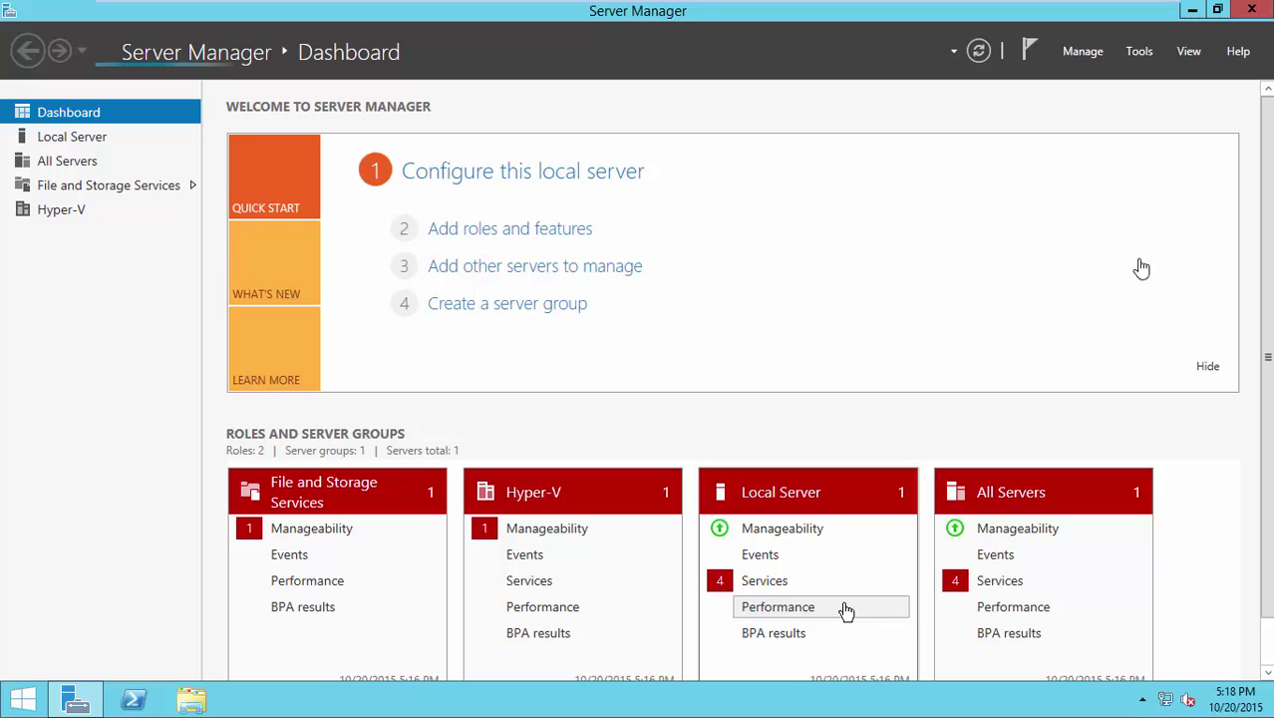
pyautogui.click(1139, 52)
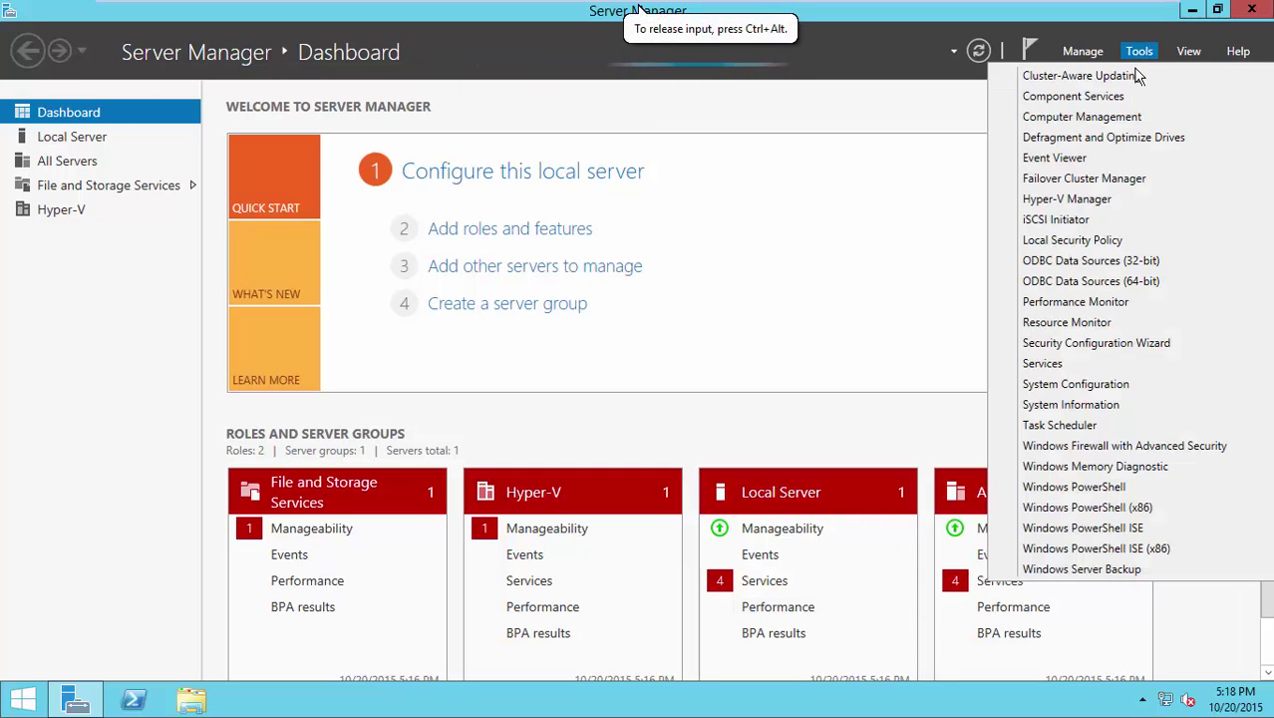
pyautogui.click(1091, 199)
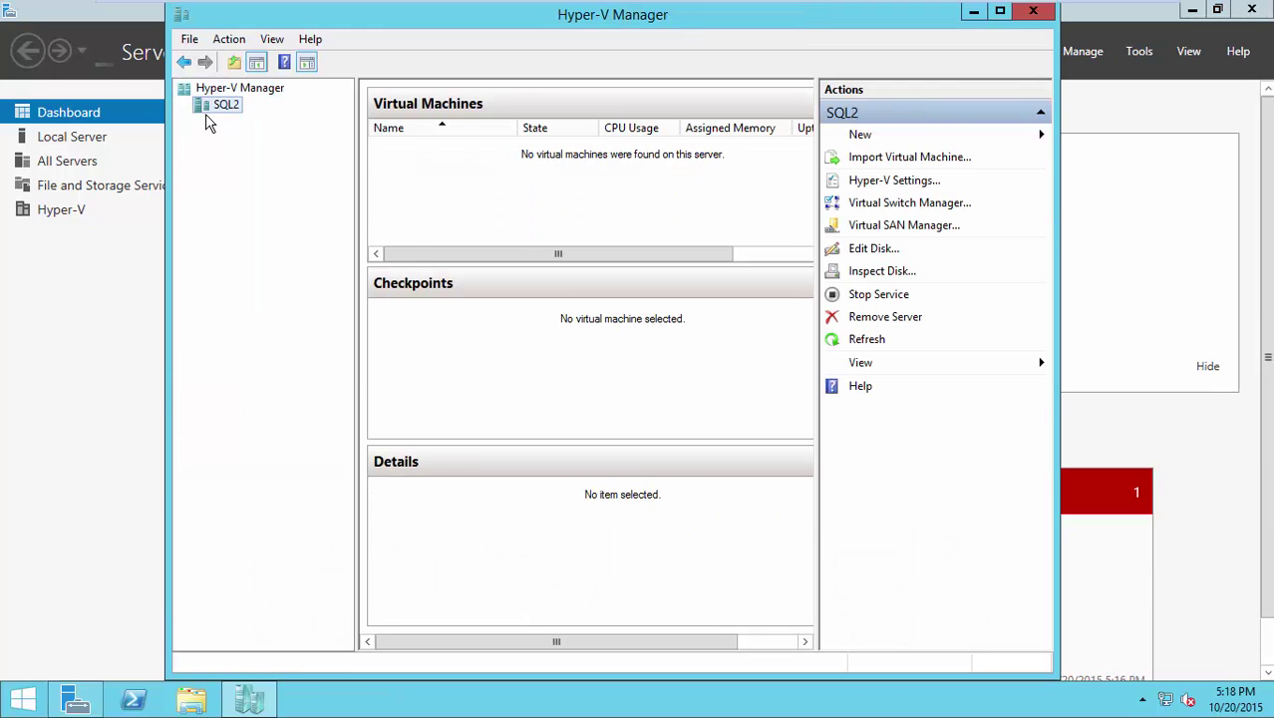
# Start creating a new virtual machine on the SQL2 server and name it disk2vhd.
pyautogui.rightClick(208, 112)
pyautogui.moveTo(299, 124)
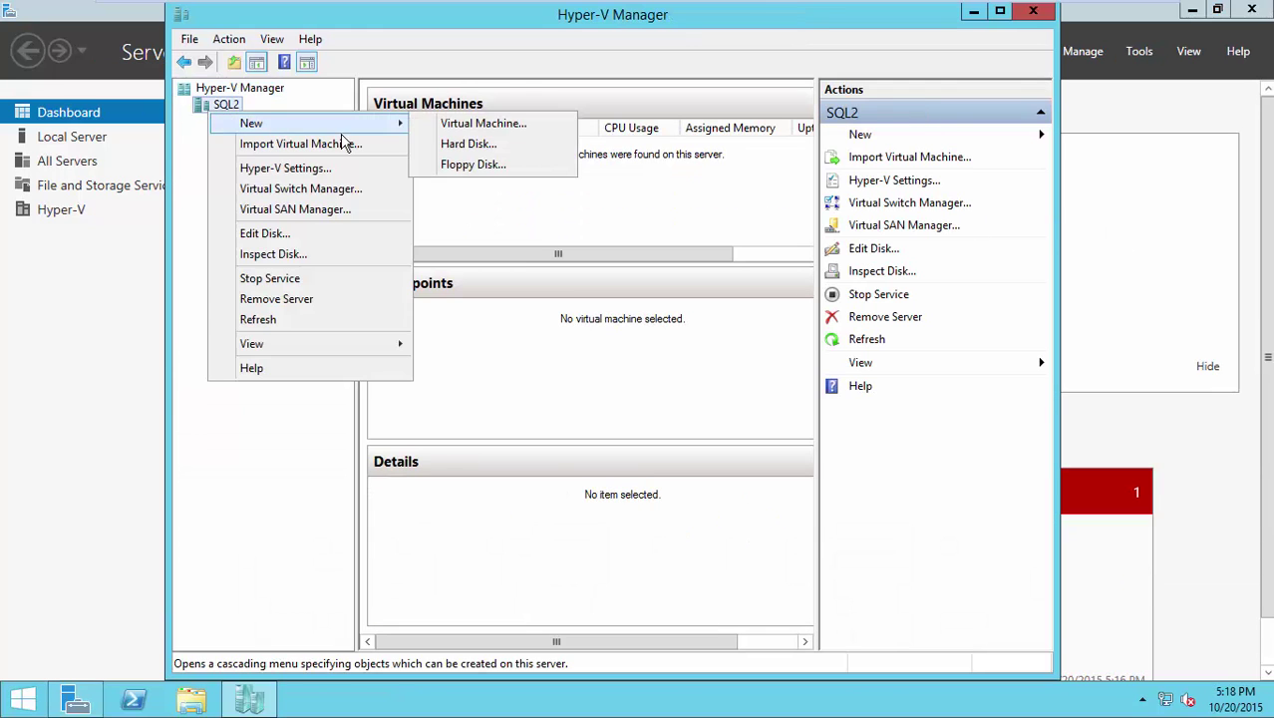
pyautogui.click(435, 122)
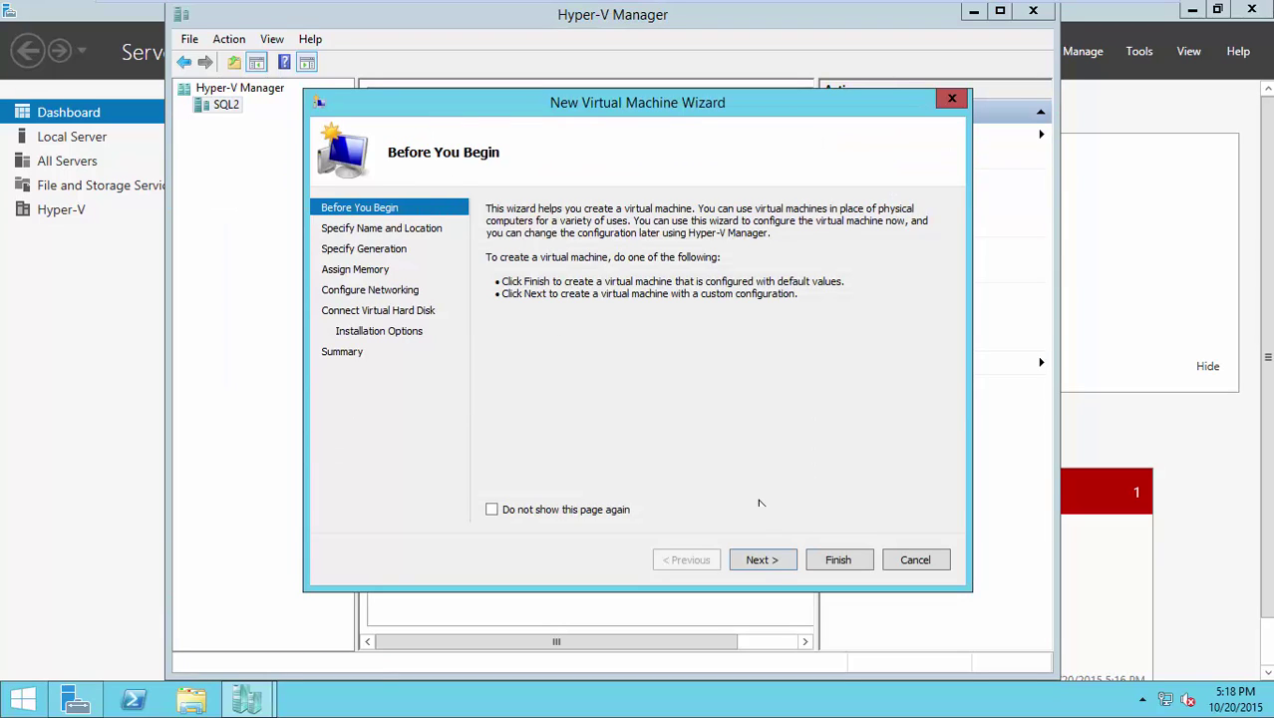
pyautogui.click(763, 561)
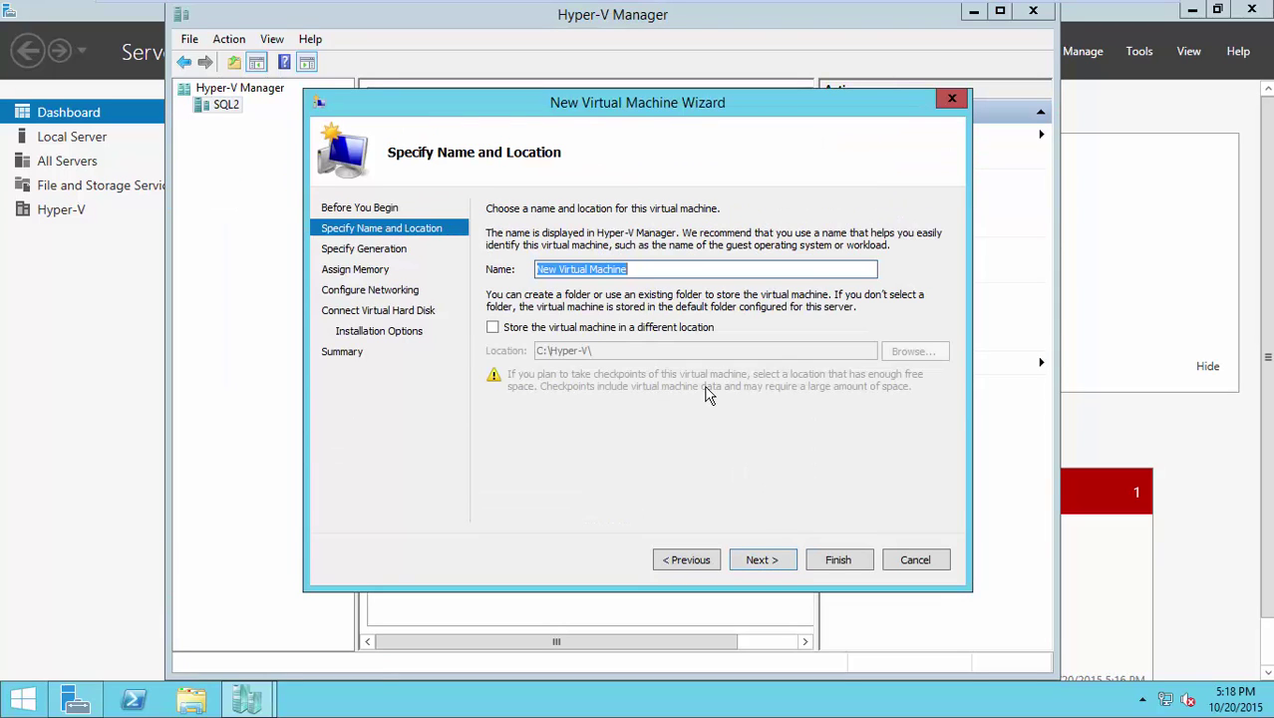
pyautogui.write('disk2')
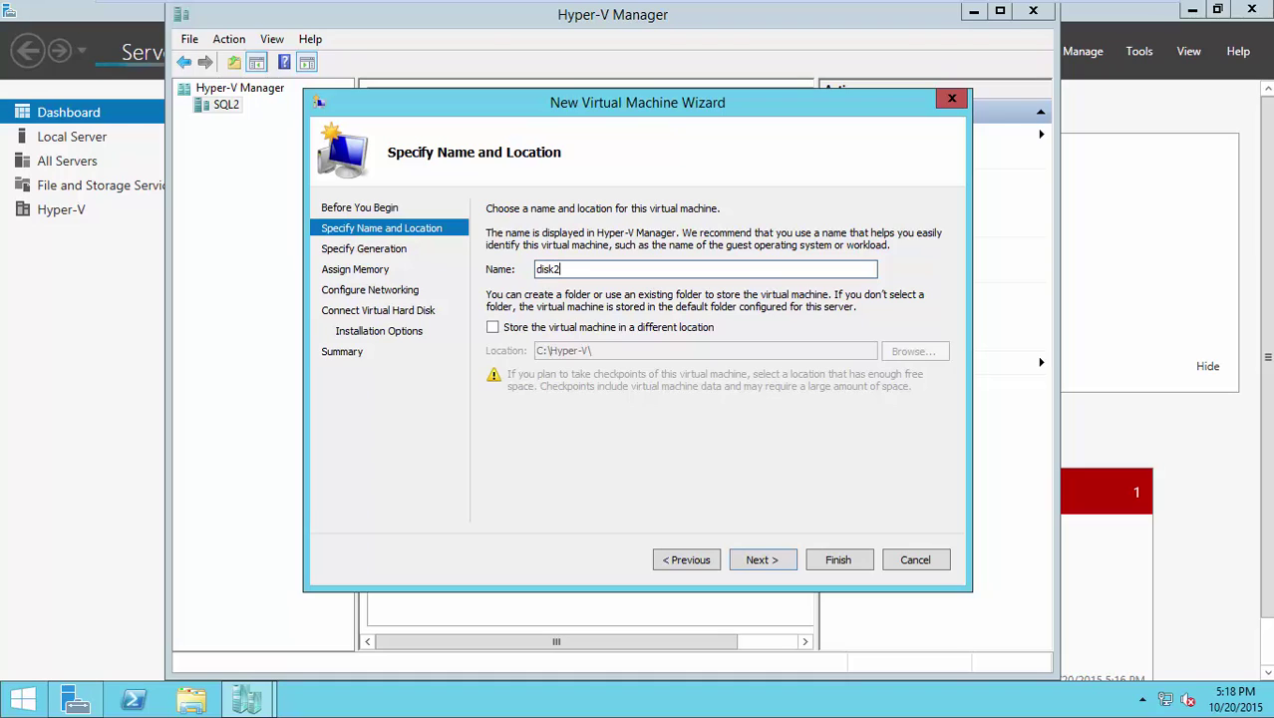
pyautogui.write('vhd')
pyautogui.click(753, 560)
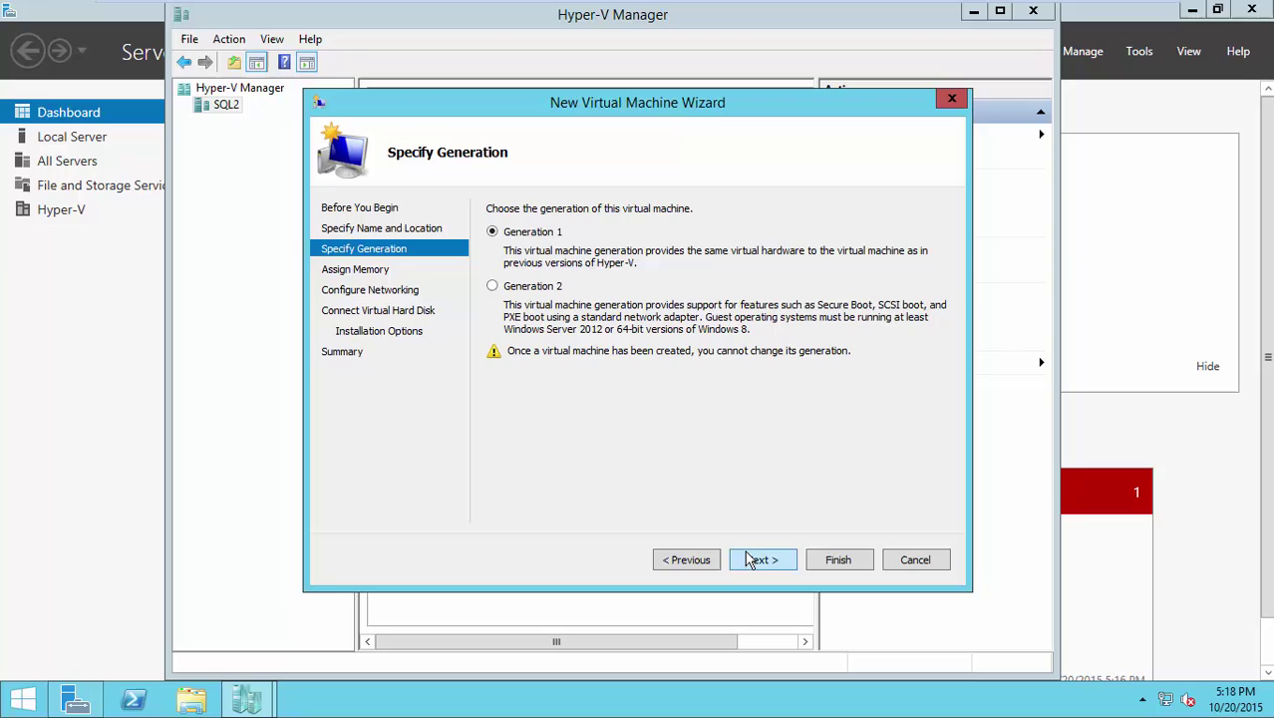
# Keep Generation 1, set the startup memory to 2048 MB and leave the network adapter not connected.
pyautogui.click(758, 559)
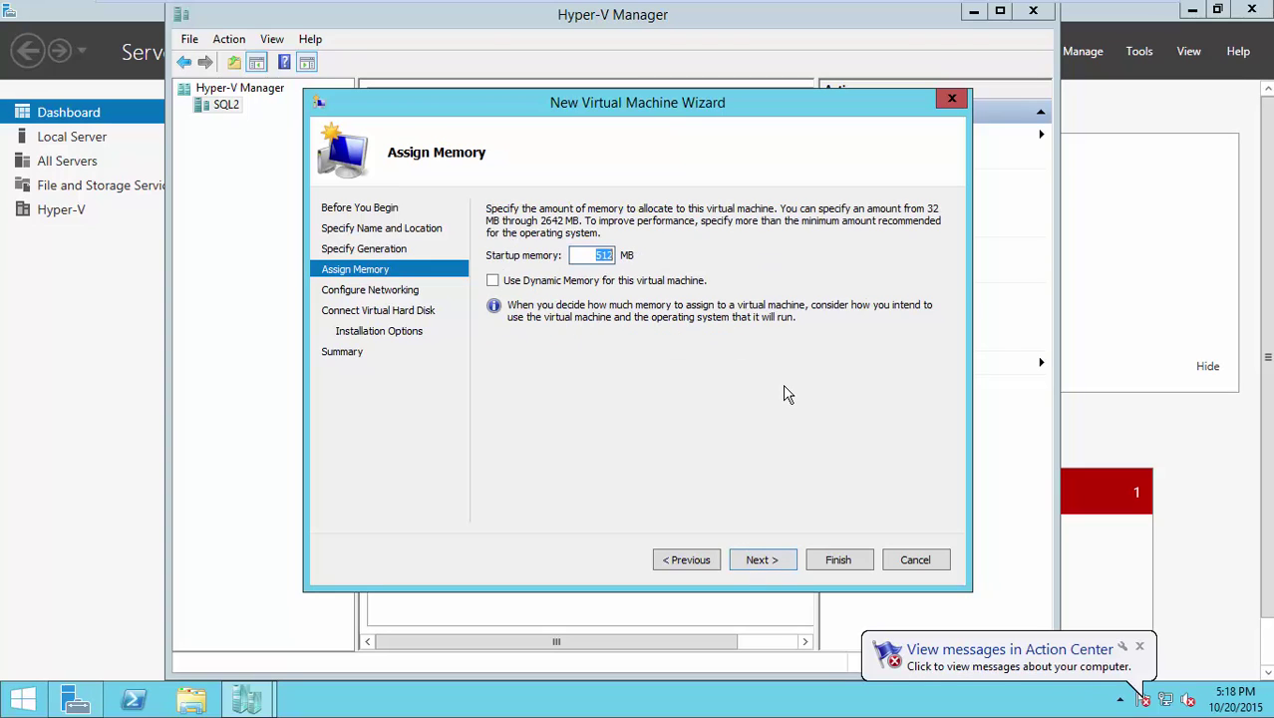
pyautogui.write('2048')
pyautogui.click(769, 562)
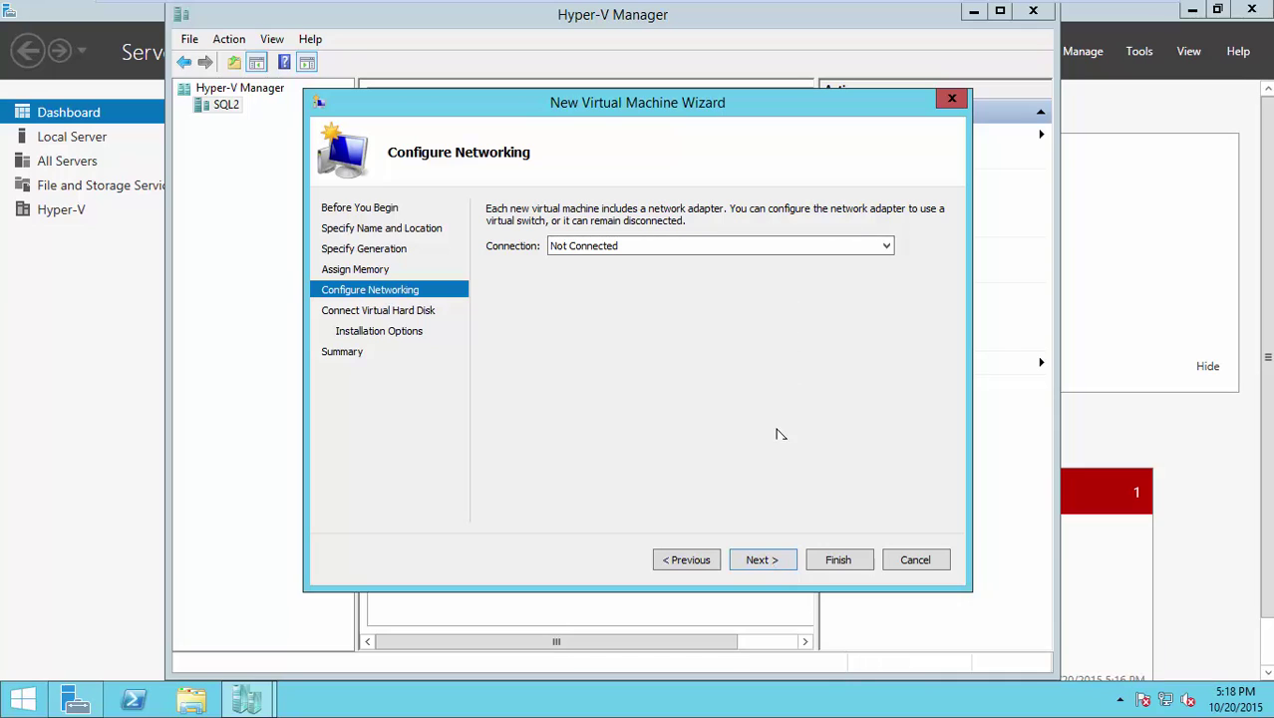
pyautogui.click(762, 559)
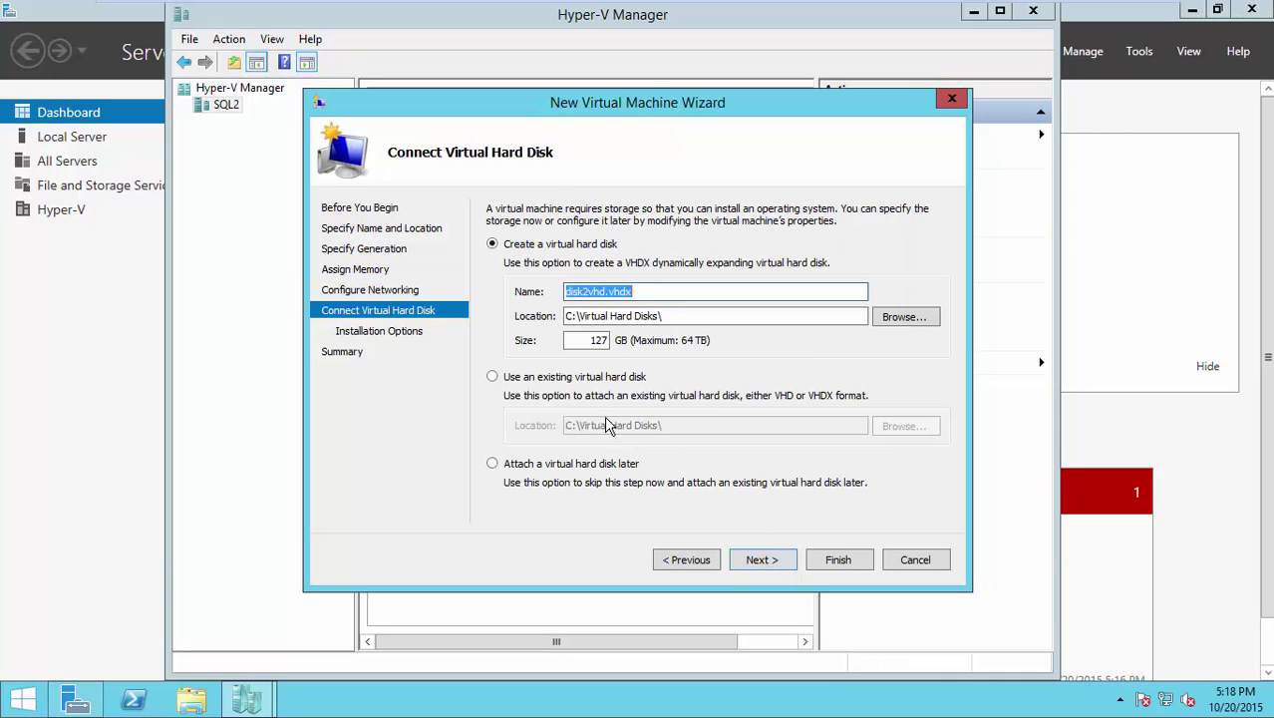
# Attach the existing virtual hard disk DC from the Vhd folder on EXT (E:) and finish creating the virtual machine.
pyautogui.click(589, 381)
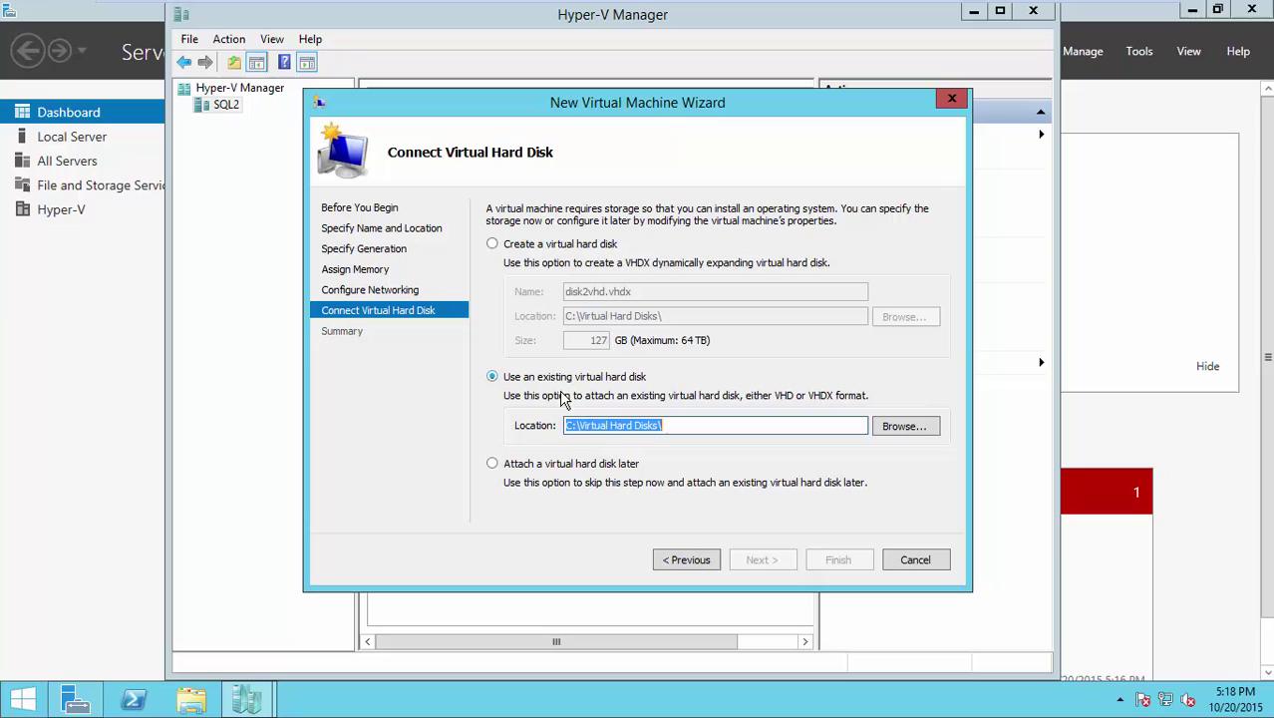
pyautogui.click(918, 434)
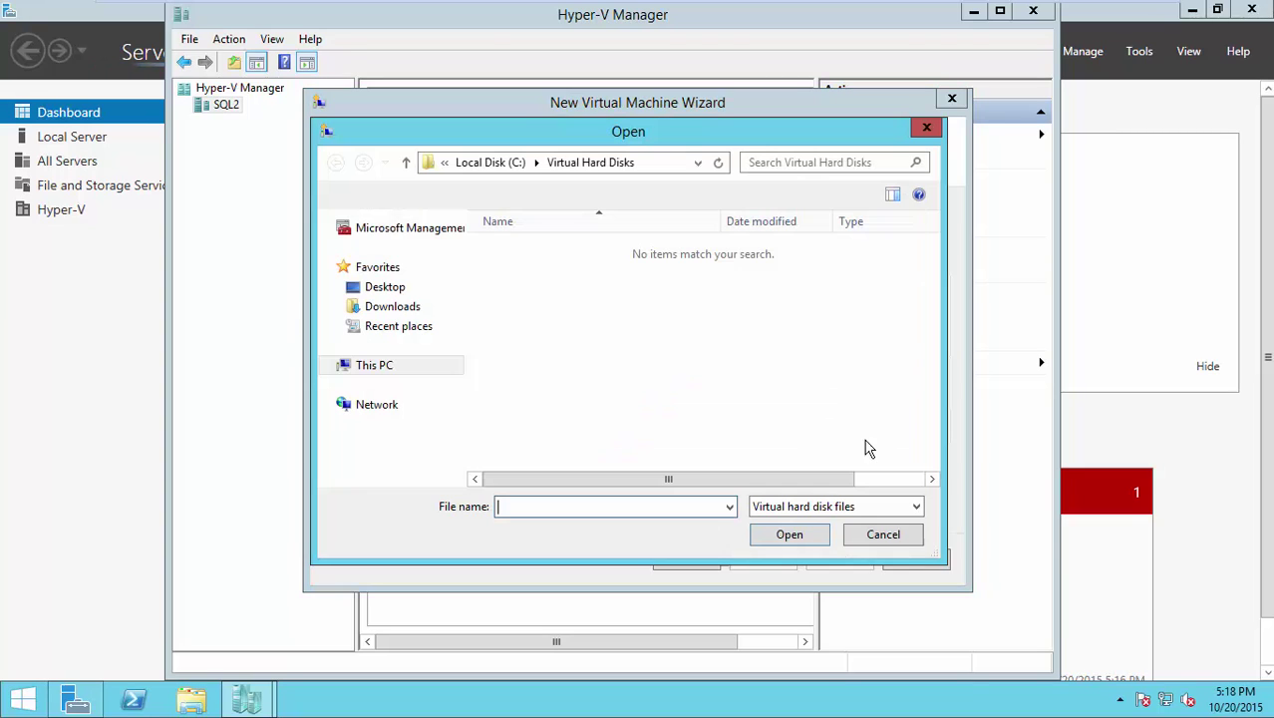
pyautogui.click(372, 367)
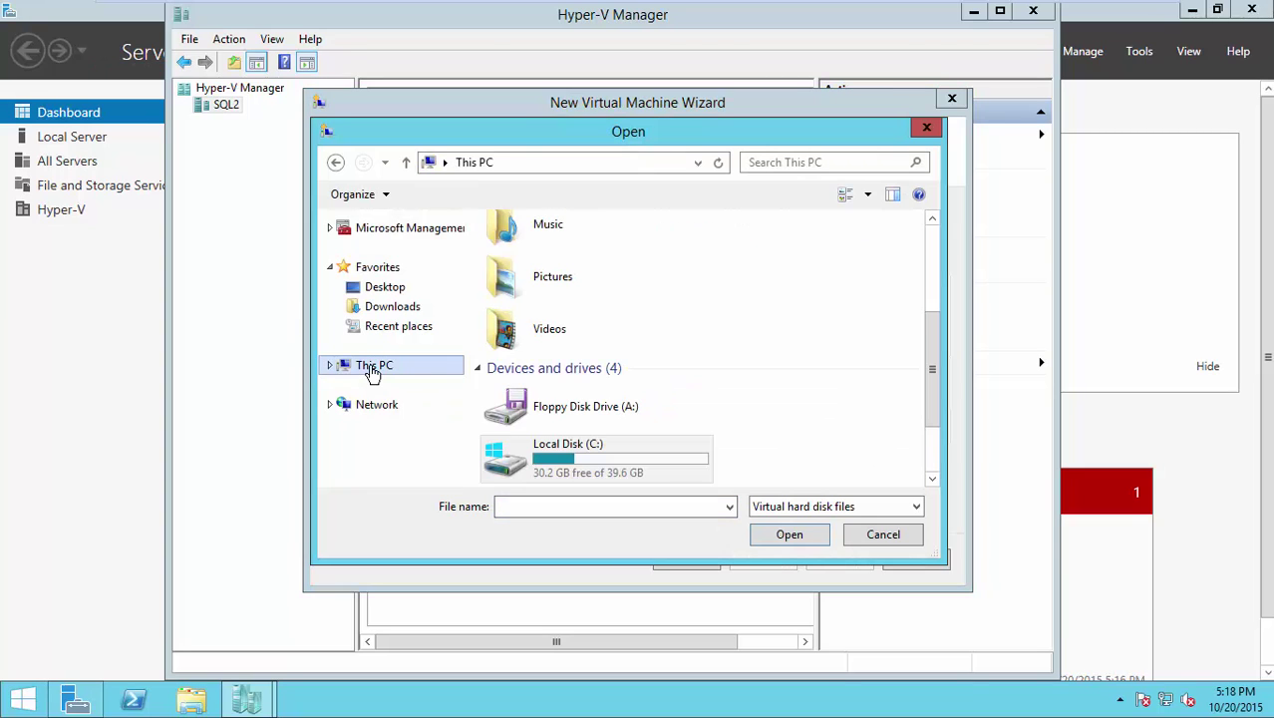
pyautogui.moveTo(929, 351); pyautogui.dragTo(929, 402)
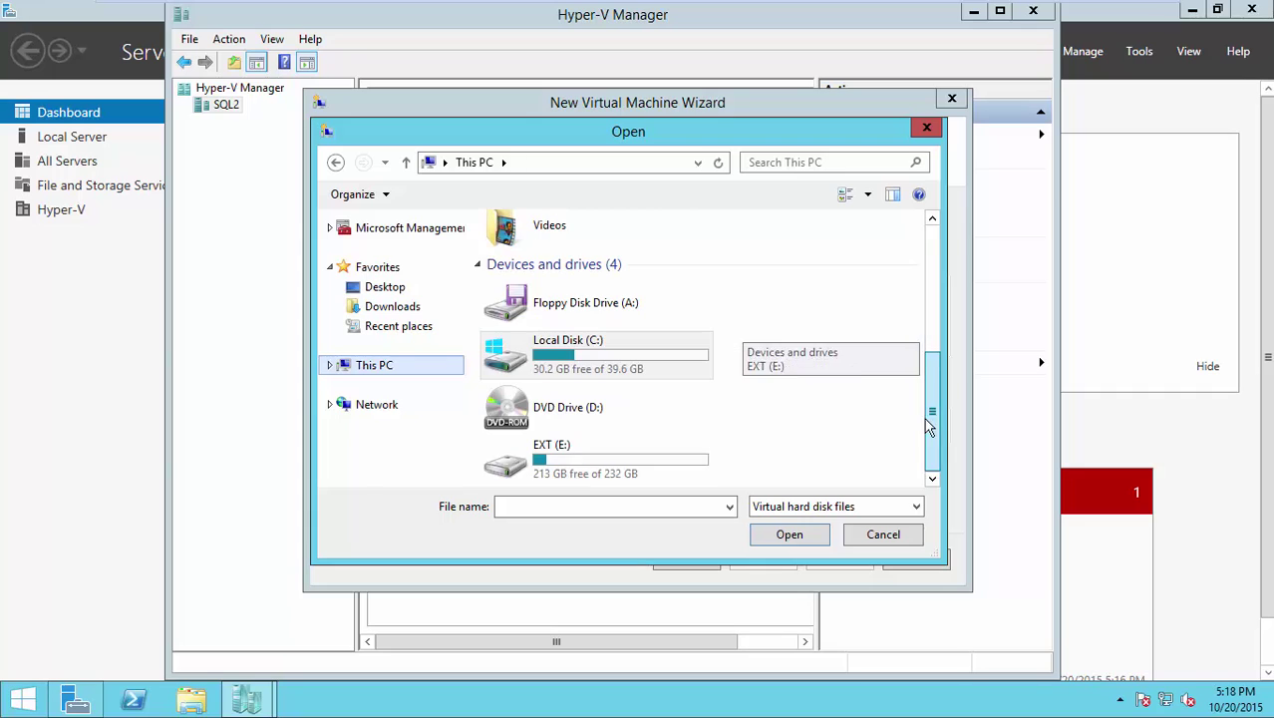
pyautogui.doubleClick(618, 456)
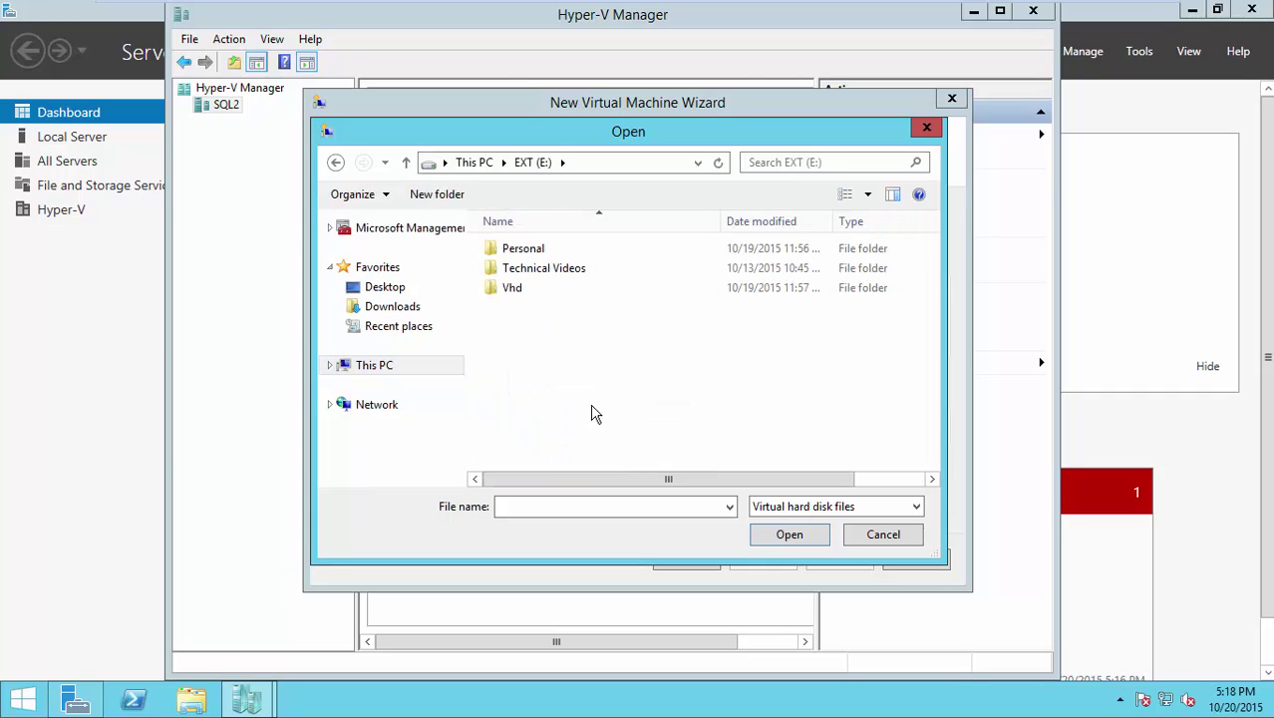
pyautogui.doubleClick(514, 289)
pyautogui.click(512, 248)
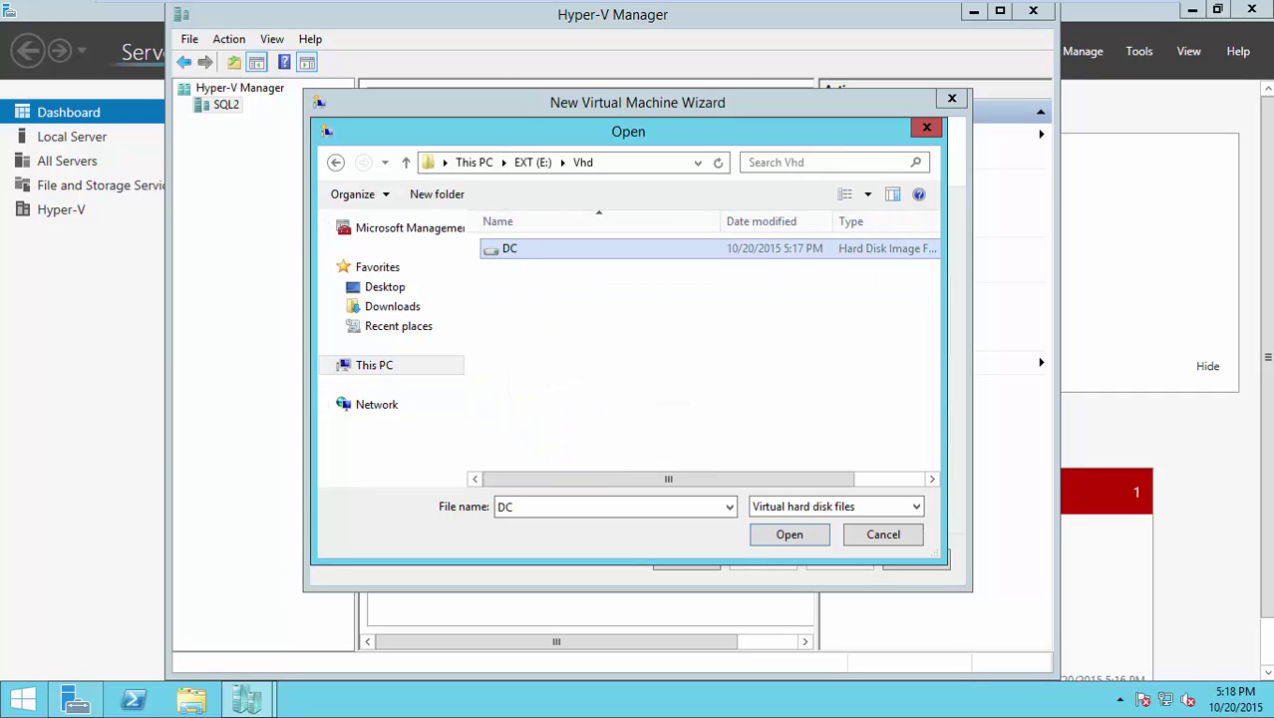
pyautogui.click(768, 532)
pyautogui.click(781, 563)
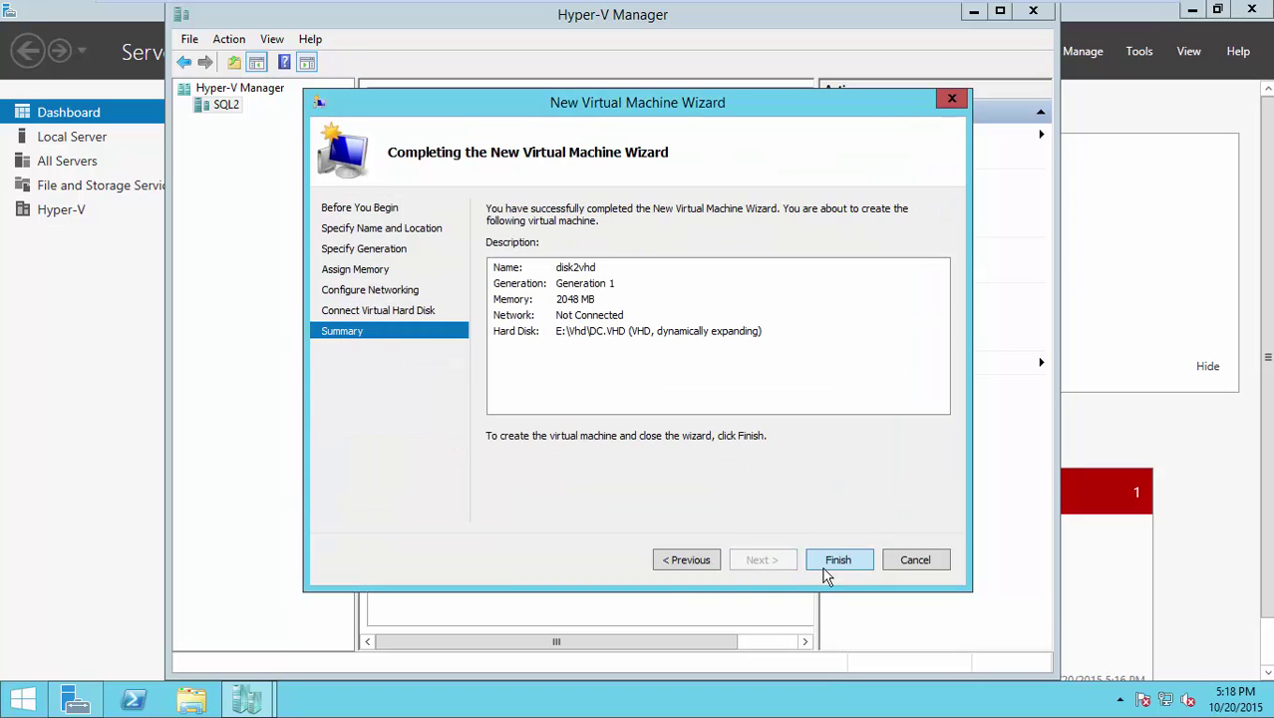
pyautogui.click(829, 561)
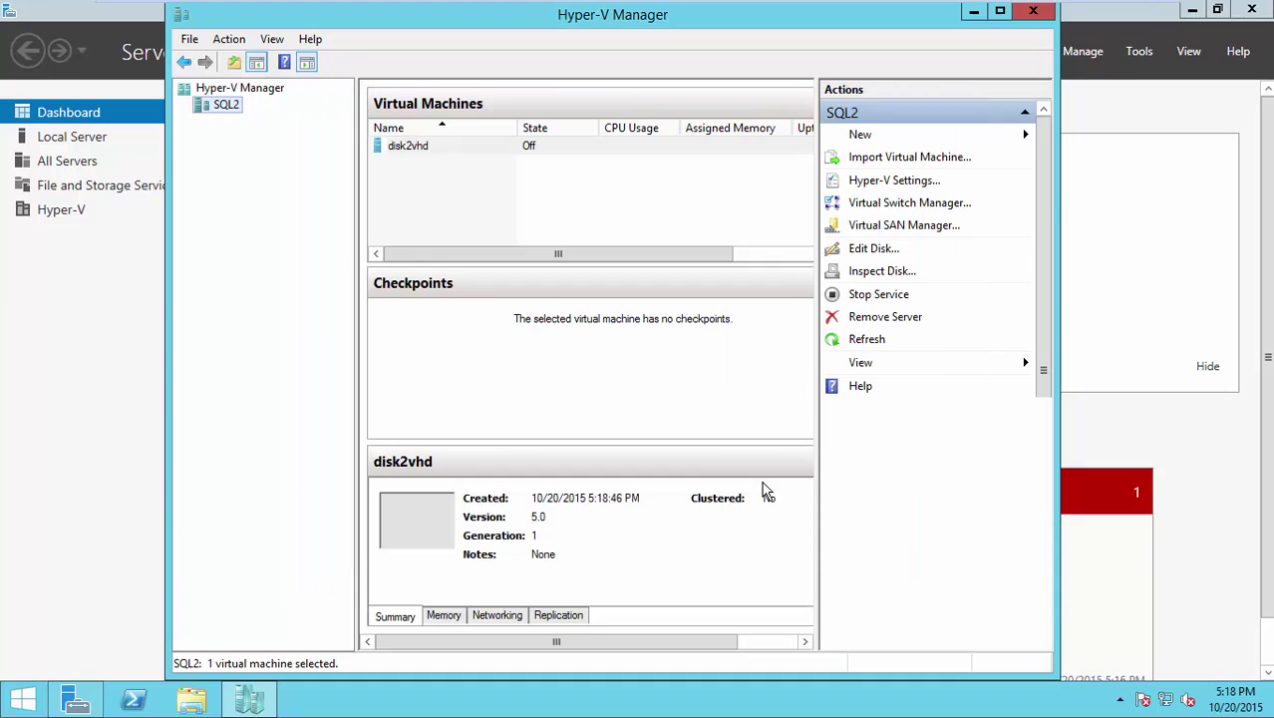
# Connect to the disk2vhd virtual machine and start it, repositioning the connection window so the guest's screen fits.
pyautogui.rightClick(482, 150)
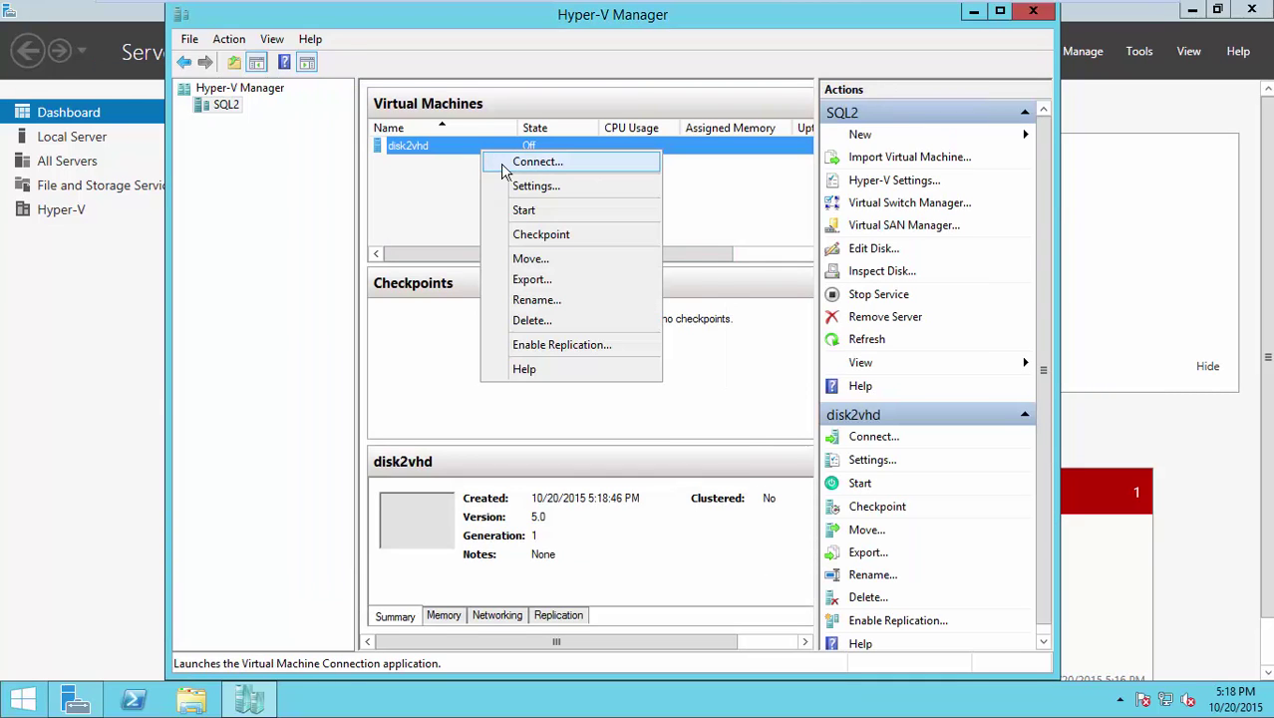
pyautogui.click(509, 165)
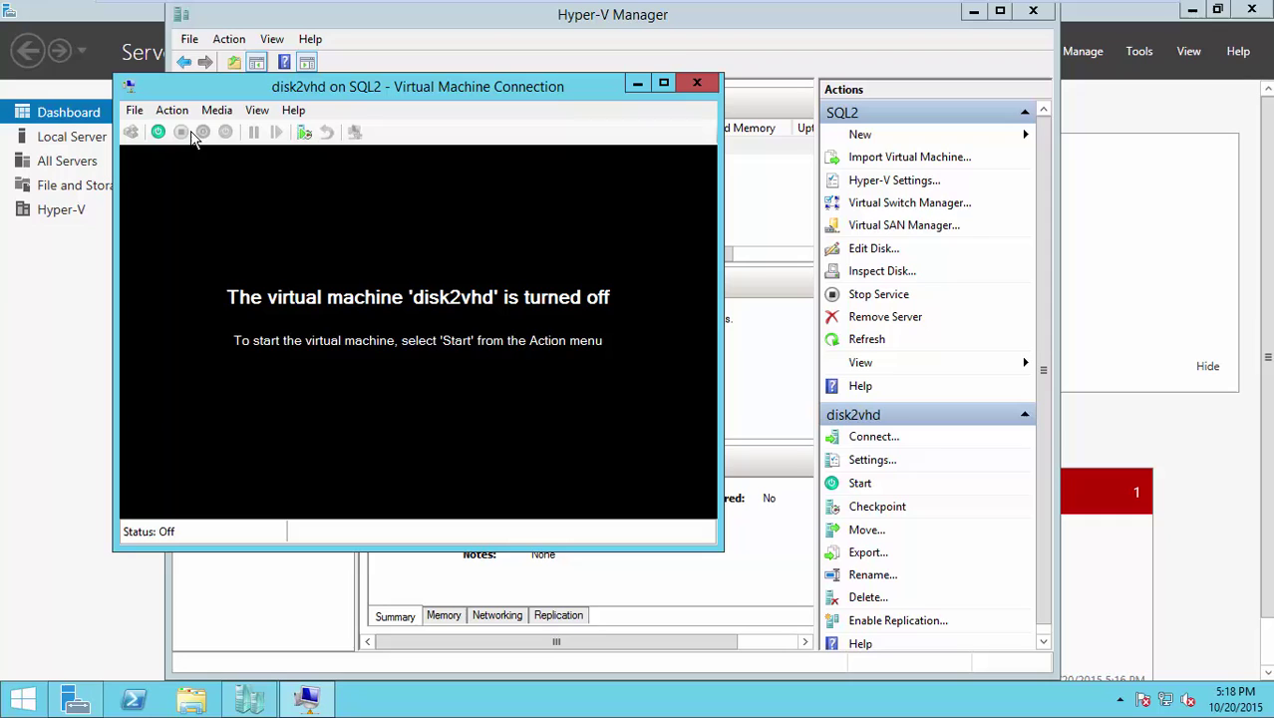
pyautogui.click(158, 132)
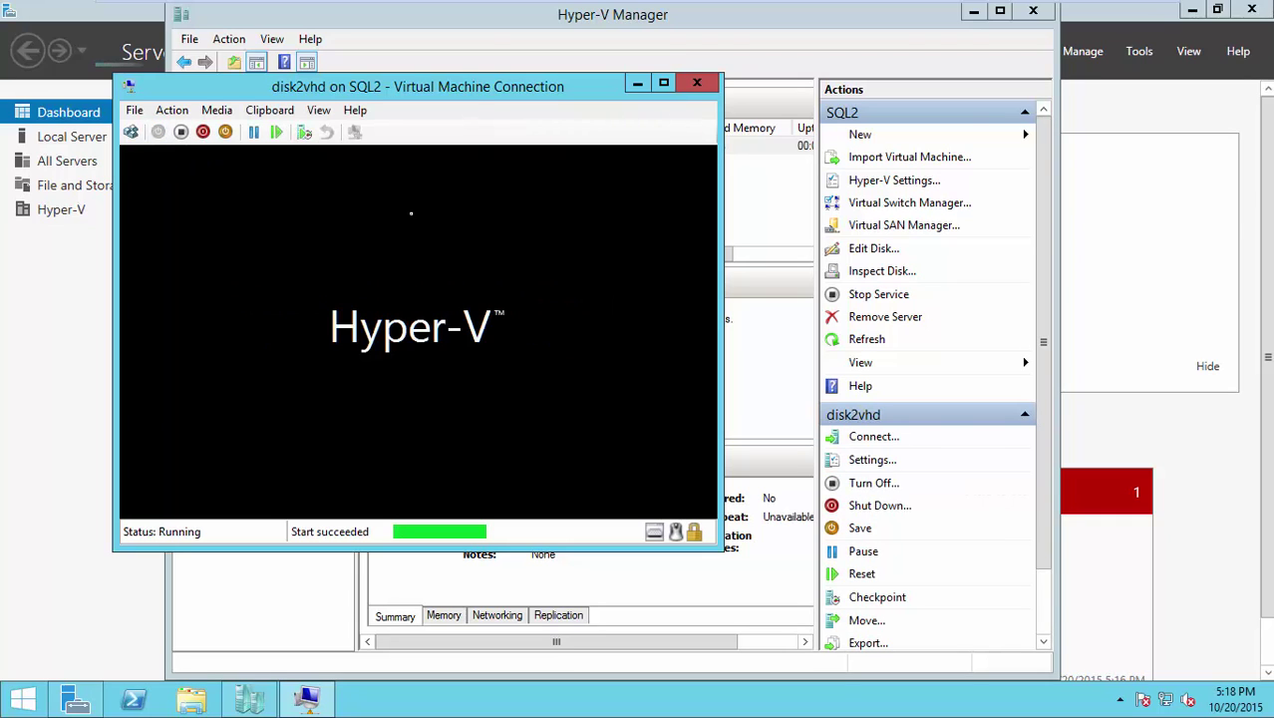
pyautogui.moveTo(464, 94); pyautogui.dragTo(604, 118)
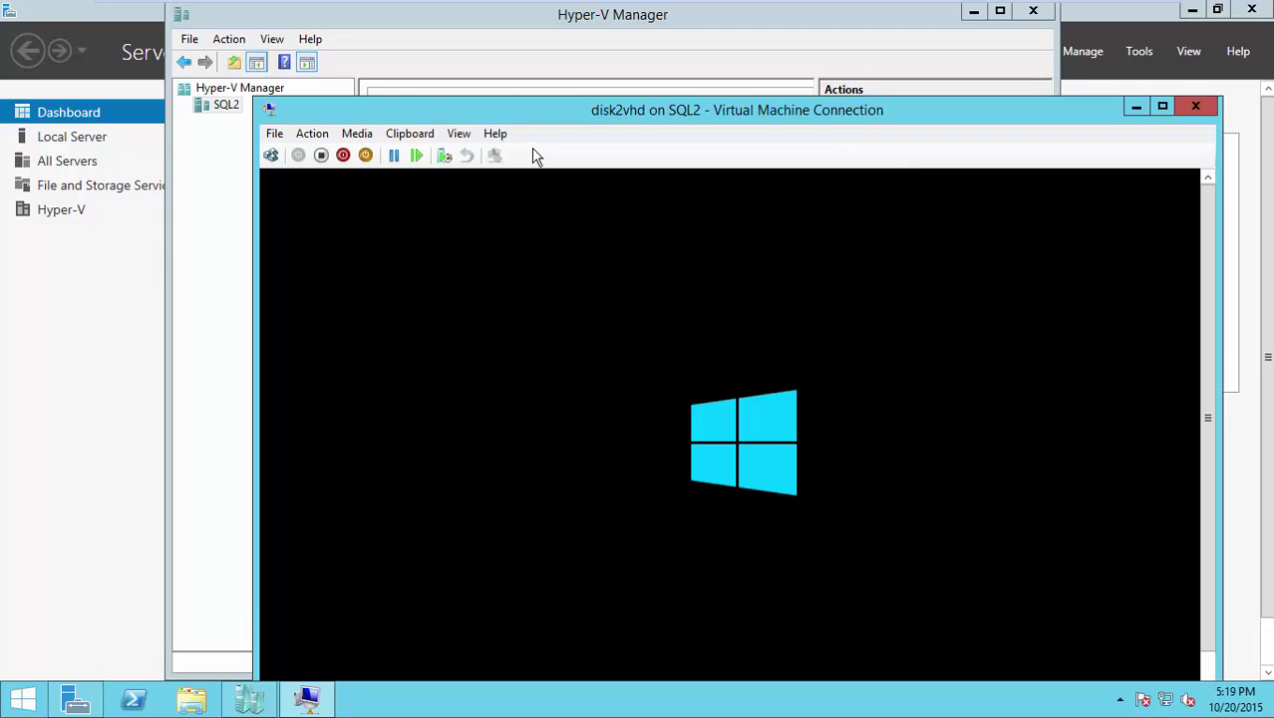
pyautogui.moveTo(540, 114); pyautogui.dragTo(498, 46)
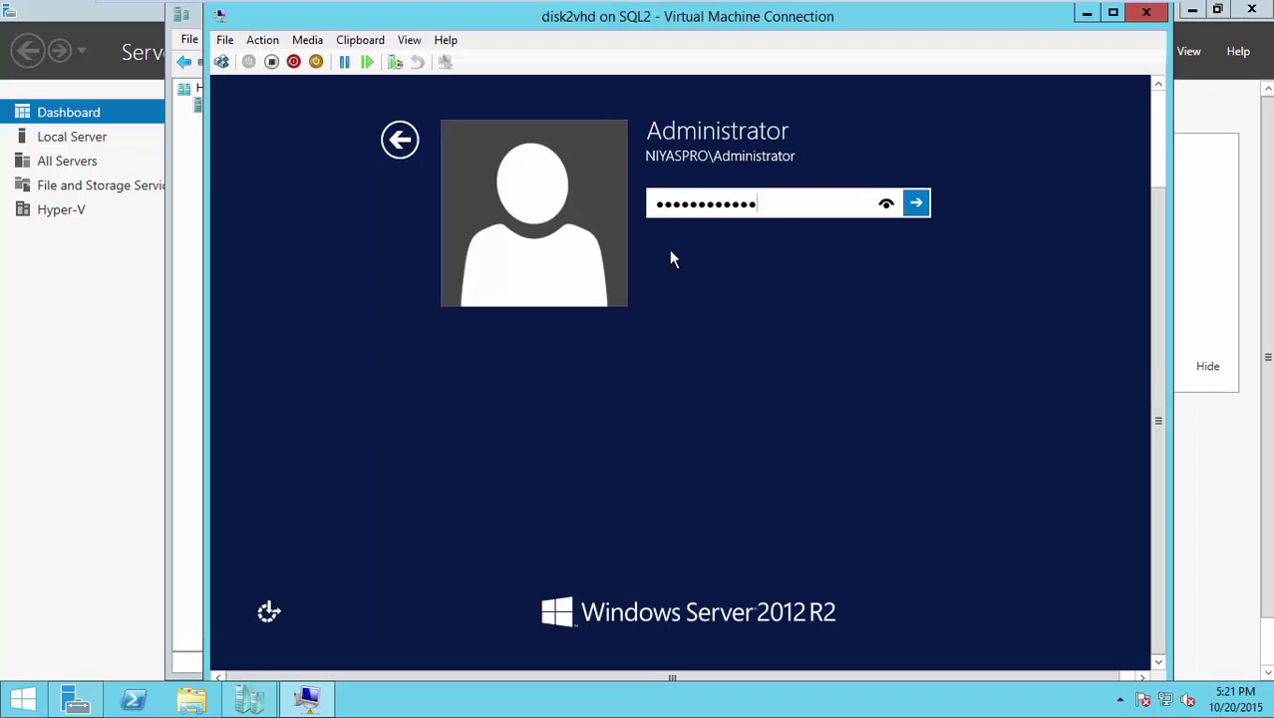
# Sign in to the virtual machine as Administrator with the account password and open the connection window's display options.
pyautogui.press('Return')
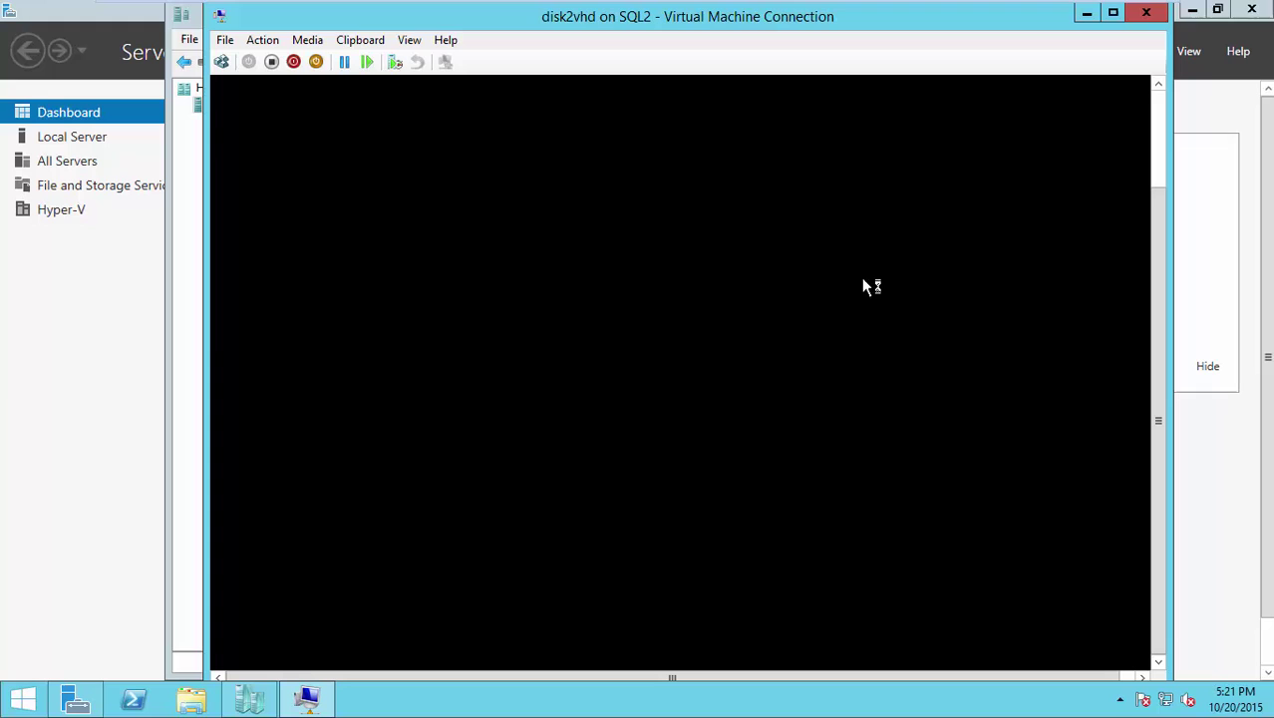
pyautogui.click(409, 40)
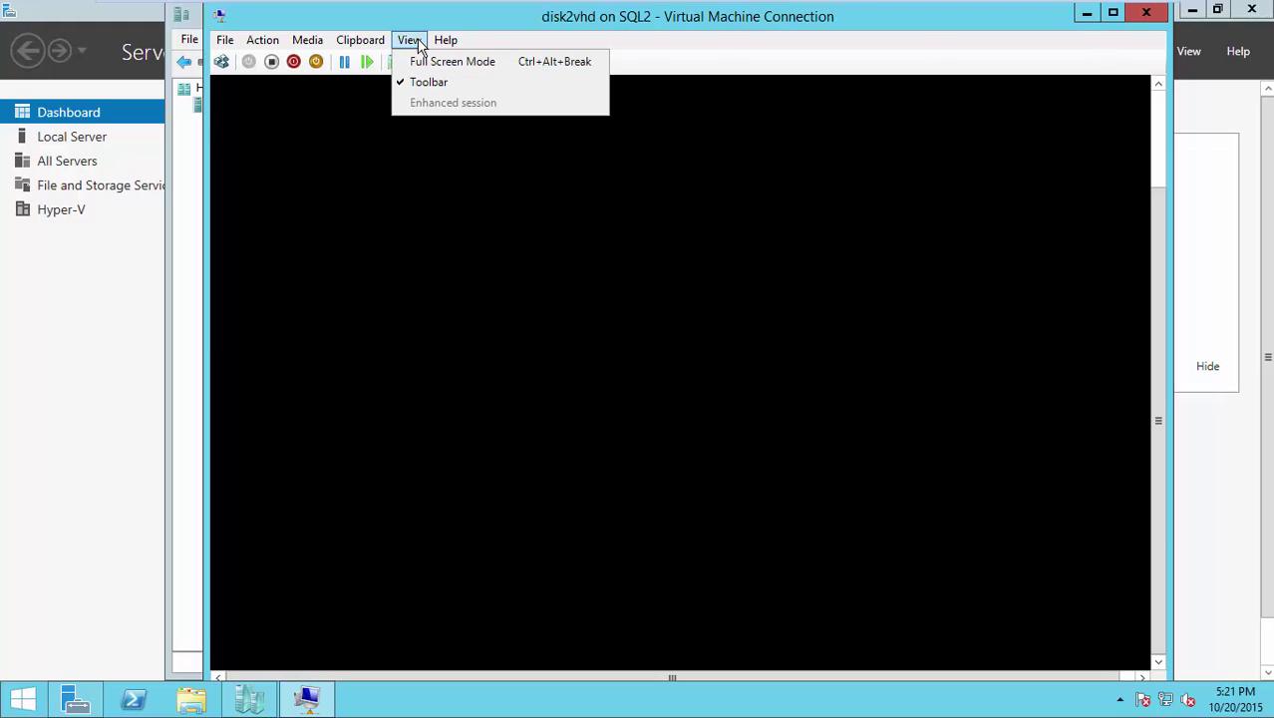